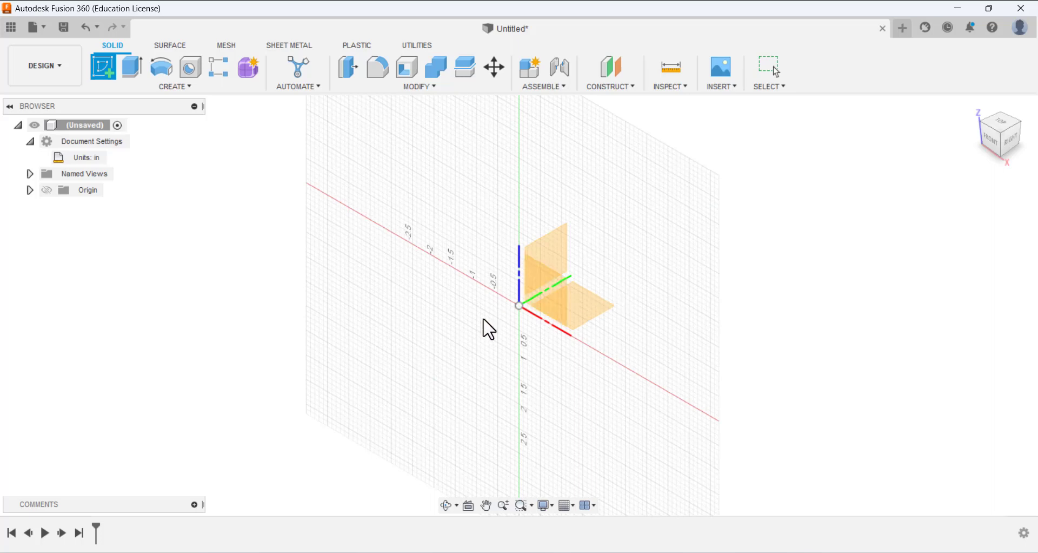
# Step: Start a sketch on the front XZ plane and draw a horizontal line about 2 in long rightward from the origin
pyautogui.click(547, 283)
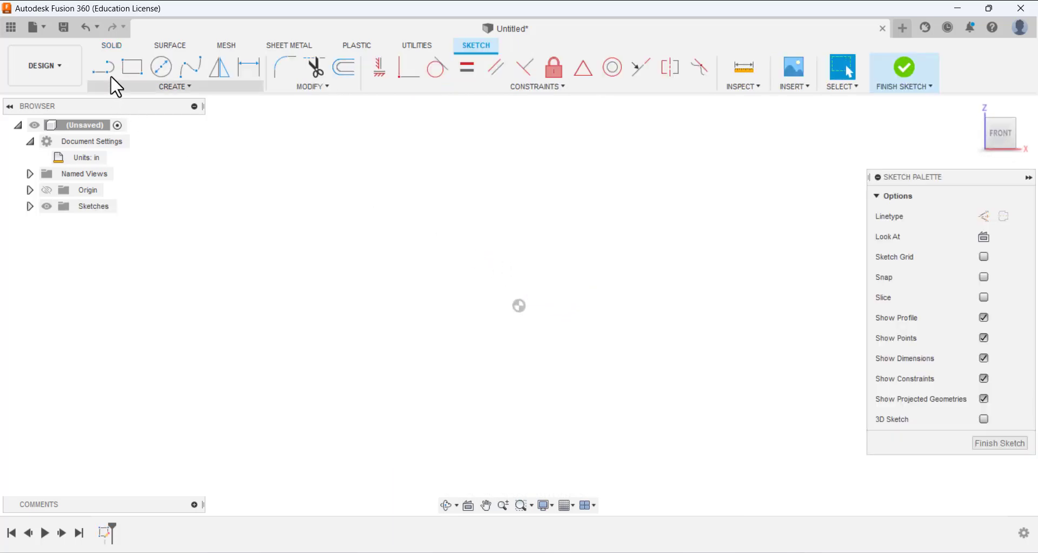
pyautogui.click(106, 67)
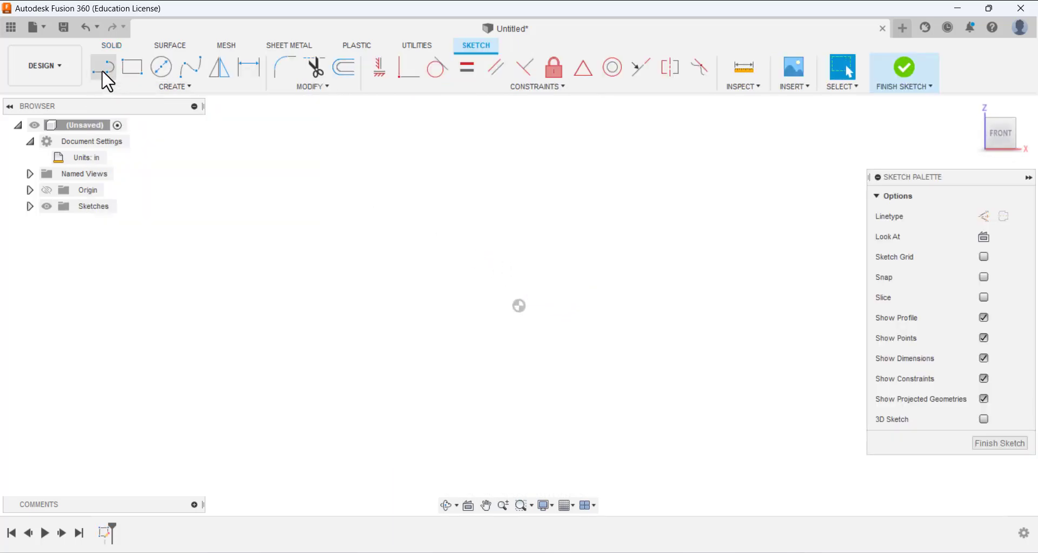
pyautogui.click(519, 305)
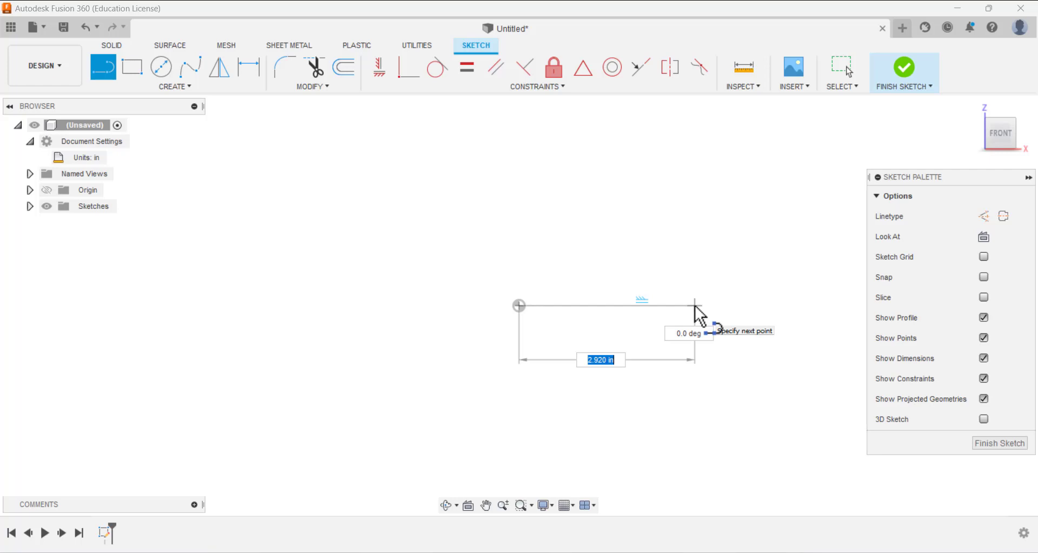
pyautogui.click(637, 306)
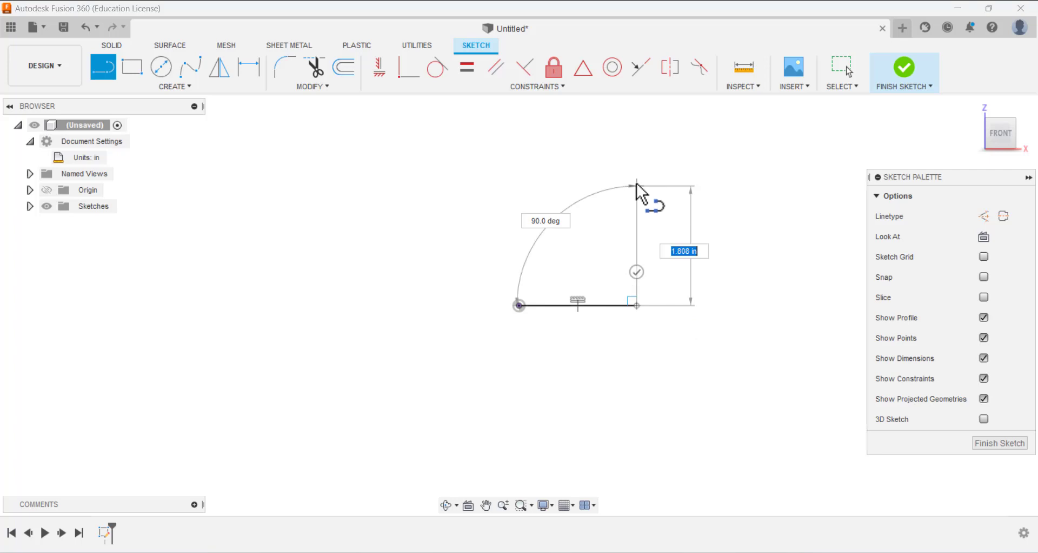
pyautogui.click(849, 67)
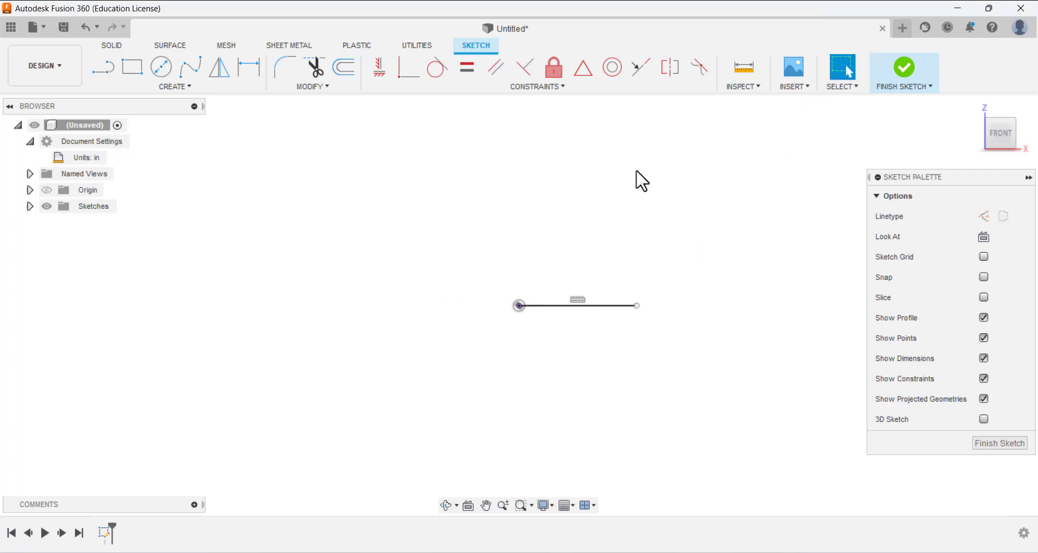
# Step: Draw a slanted line about 0.95 in long from the origin up and to the left
pyautogui.click(103, 67)
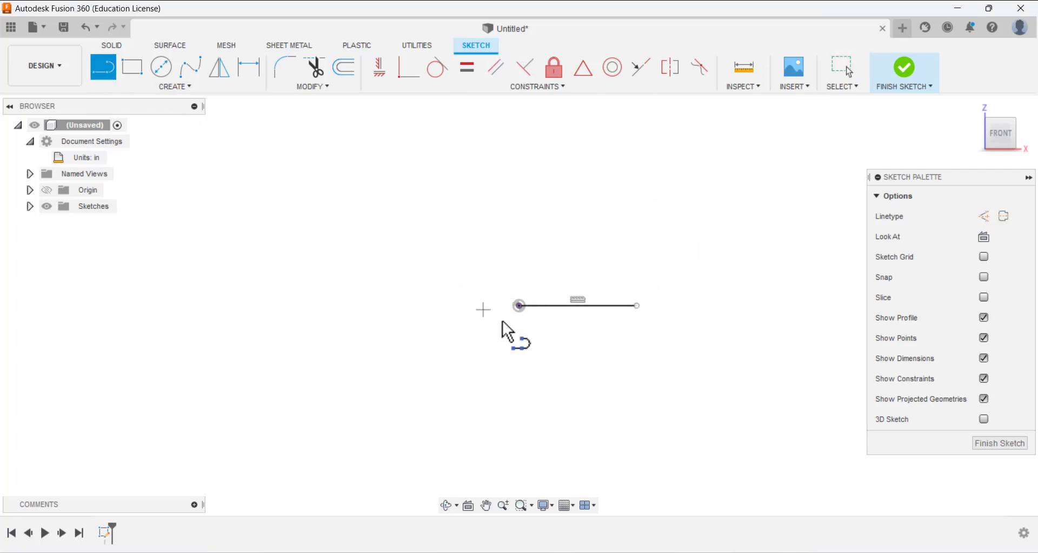
pyautogui.click(520, 306)
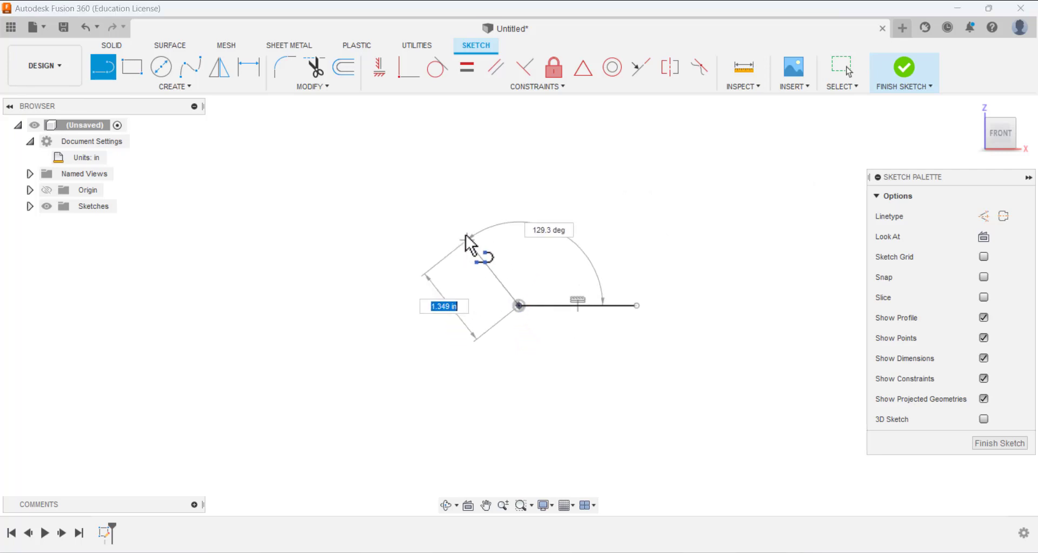
pyautogui.click(485, 260)
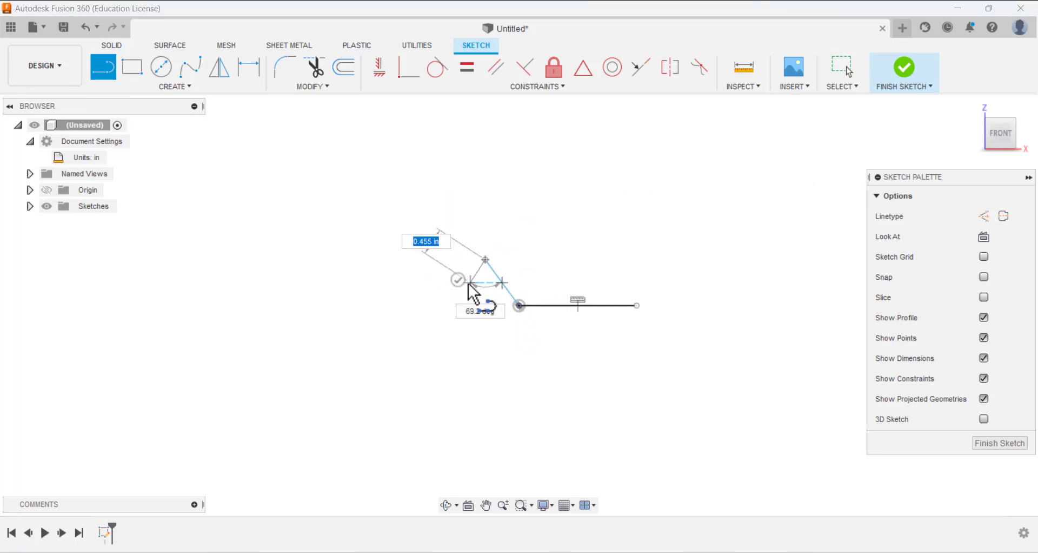
pyautogui.press('Escape')
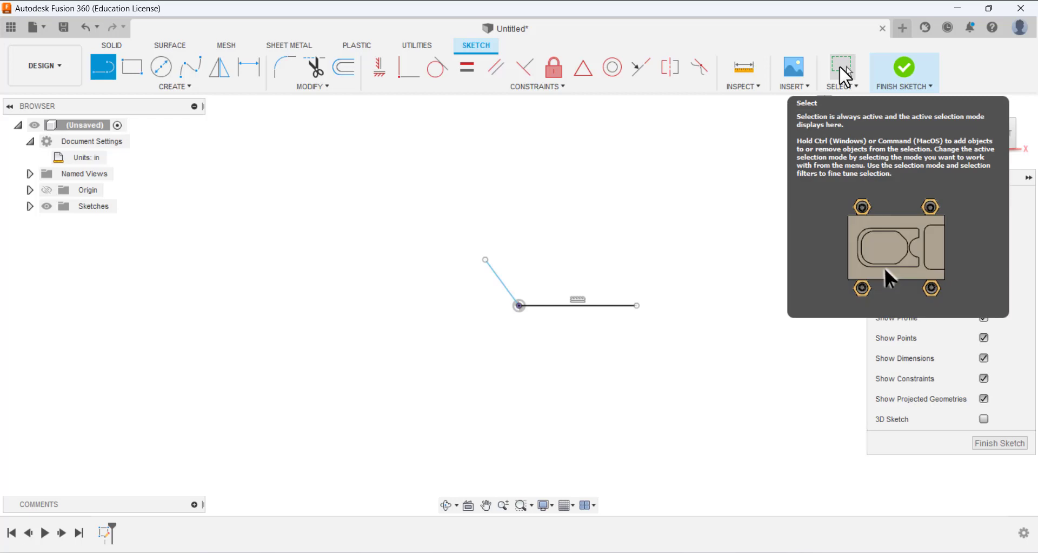
pyautogui.click(841, 69)
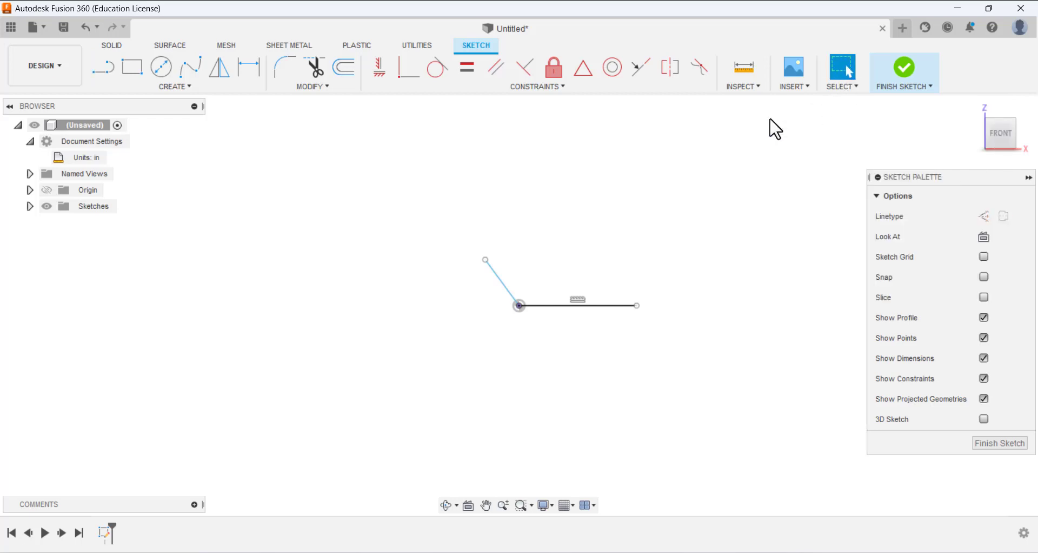
# Step: Dimension the horizontal distance from the slanted line's upper endpoint to the origin as 0.25 in
pyautogui.click(252, 66)
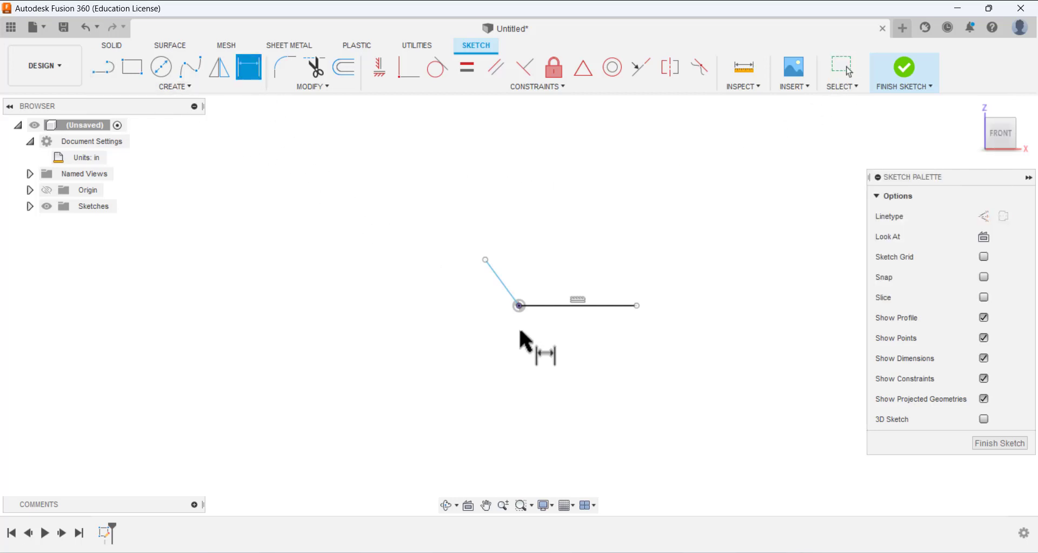
pyautogui.click(486, 260)
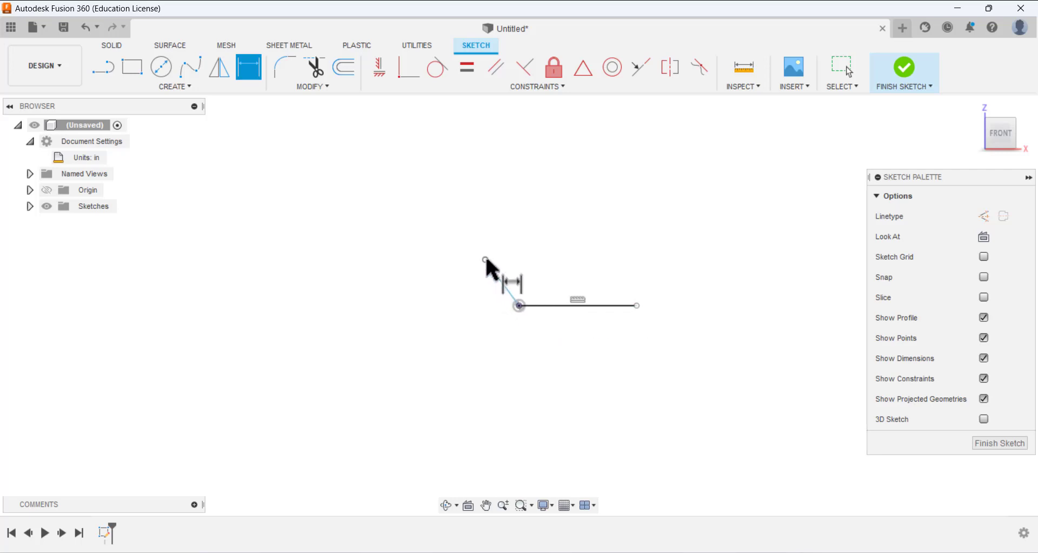
pyautogui.click(520, 304)
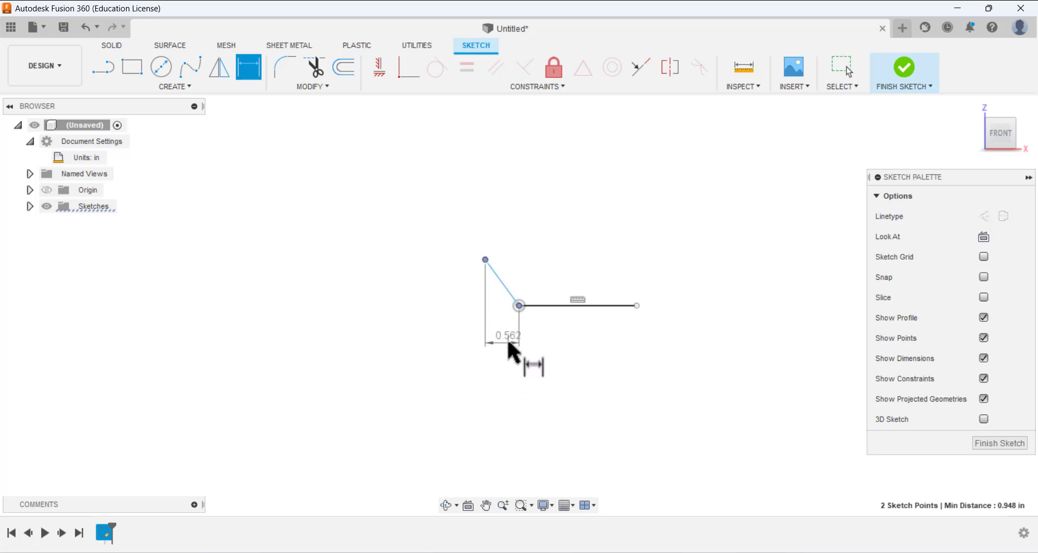
pyautogui.click(507, 346)
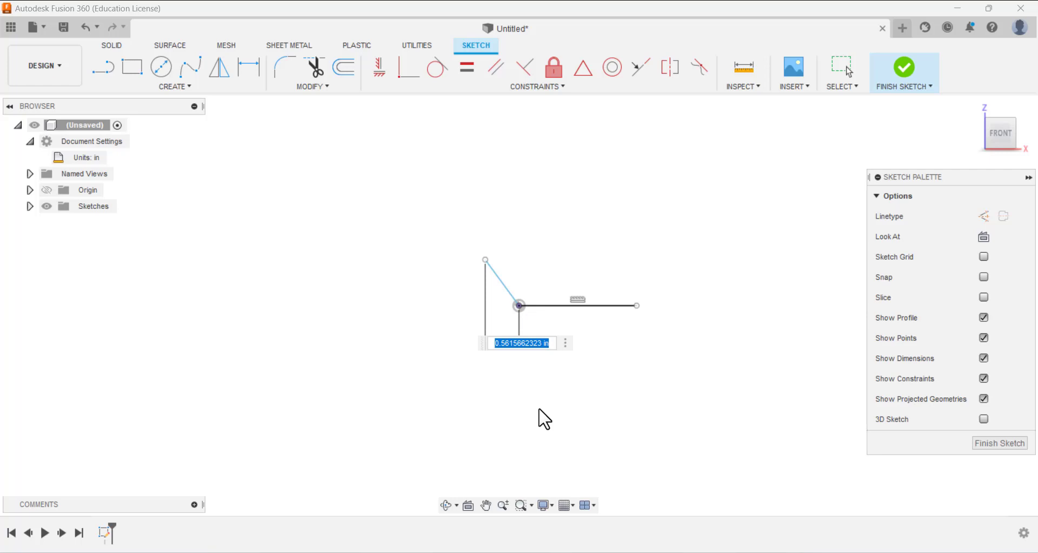
pyautogui.press('Return')
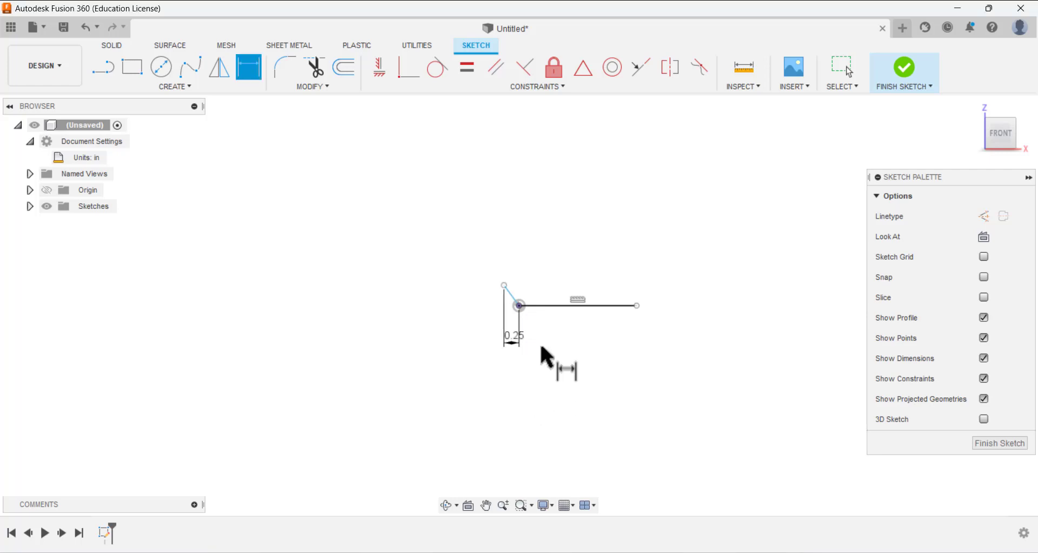
# Step: Dimension the vertical distance from the slanted line's upper endpoint to the origin as 0.25 in
pyautogui.scroll(3, 549, 324)
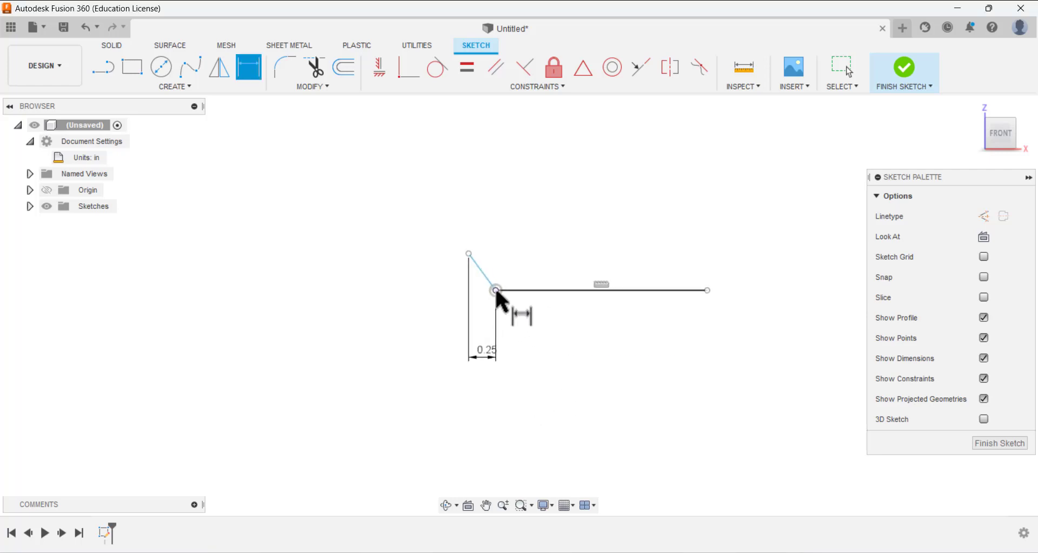
pyautogui.click(468, 253)
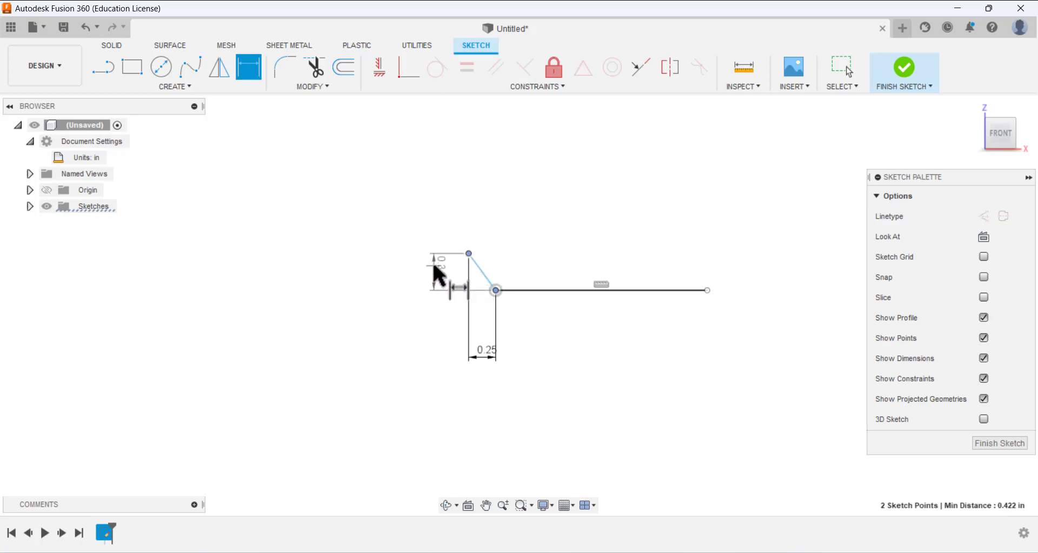
pyautogui.click(433, 267)
pyautogui.write('0.25')
pyautogui.press('Return')
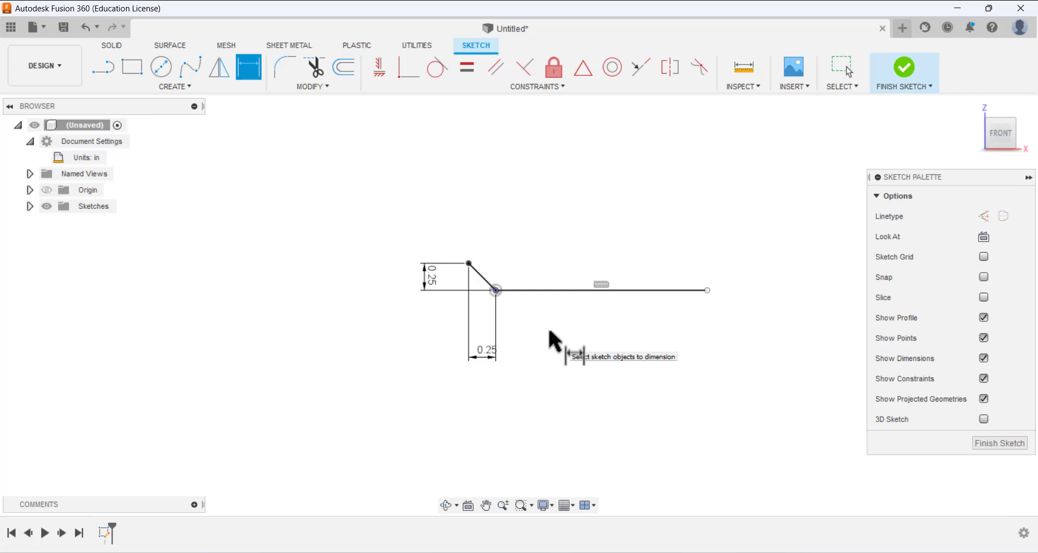
# Step: Dimension the horizontal distance from the slanted line's upper endpoint to the base line's right end as 1.25 in
pyautogui.click(707, 290)
pyautogui.click(470, 263)
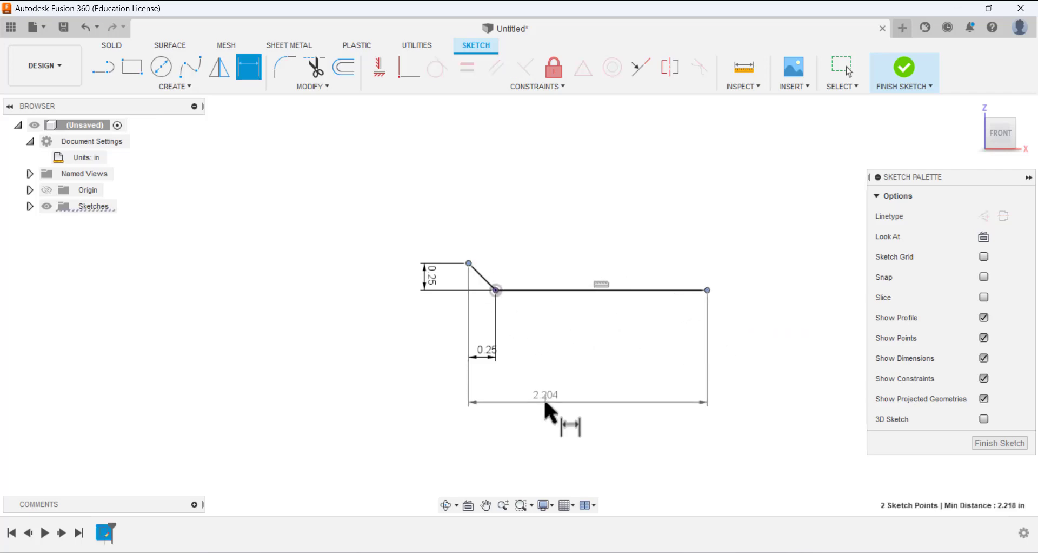
pyautogui.click(557, 405)
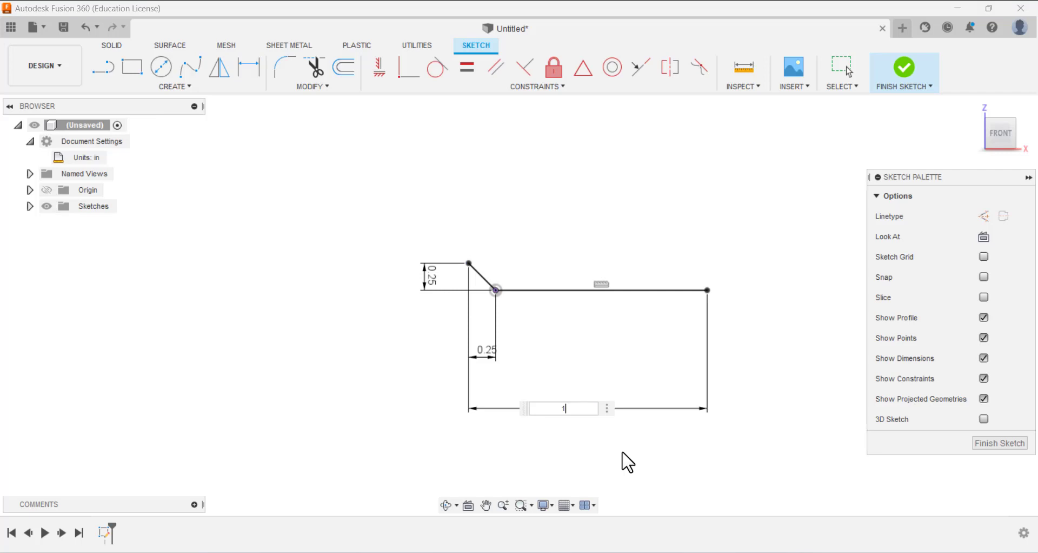
pyautogui.write('1.25')
pyautogui.press('Return')
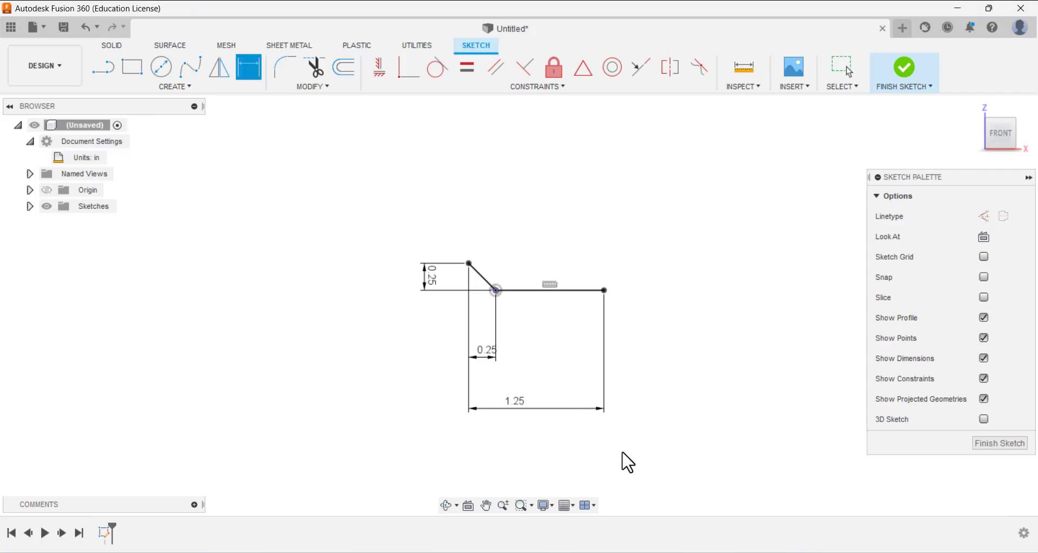
# Step: Move the horizontal 0.25 in dimension up, closer to the sketch lines
pyautogui.scroll(1, 569, 289)
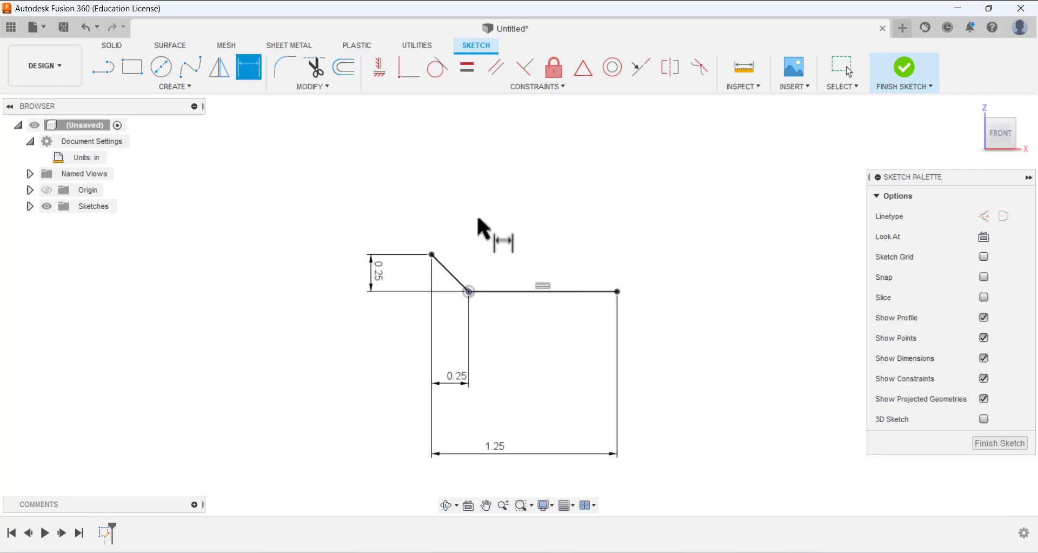
pyautogui.scroll(-1, 476, 233)
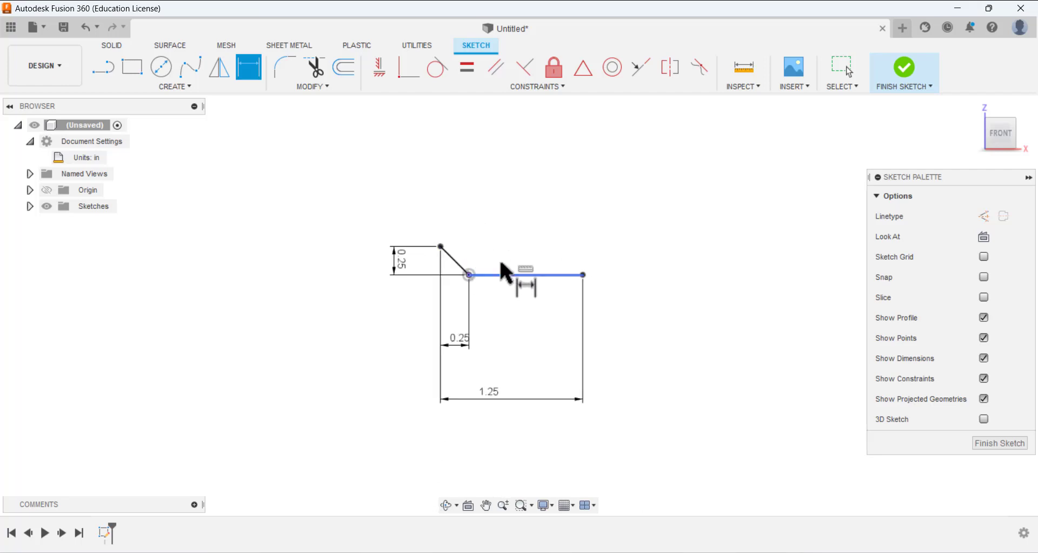
pyautogui.press('Escape')
pyautogui.moveTo(452, 343); pyautogui.dragTo(454, 325)
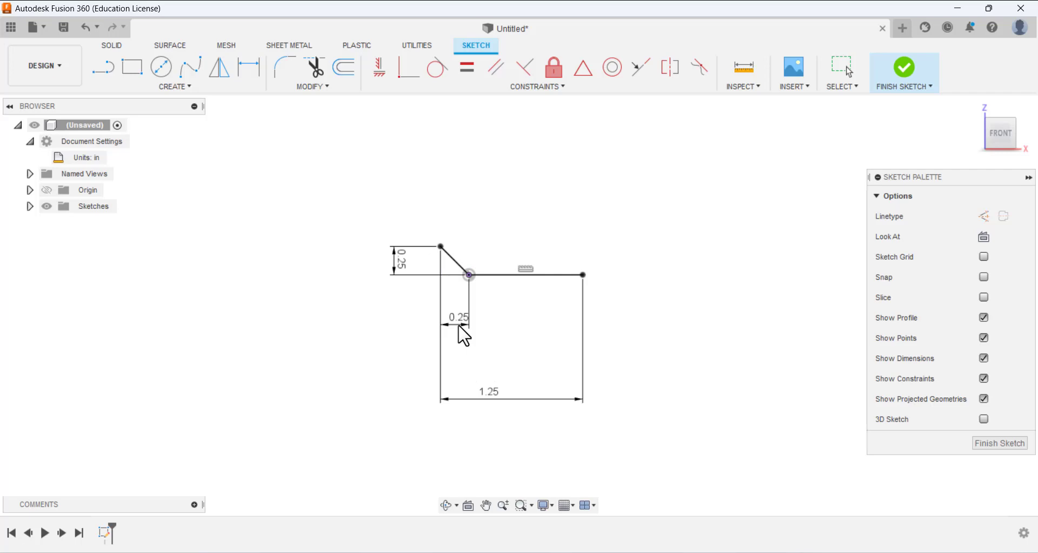
pyautogui.press('d')
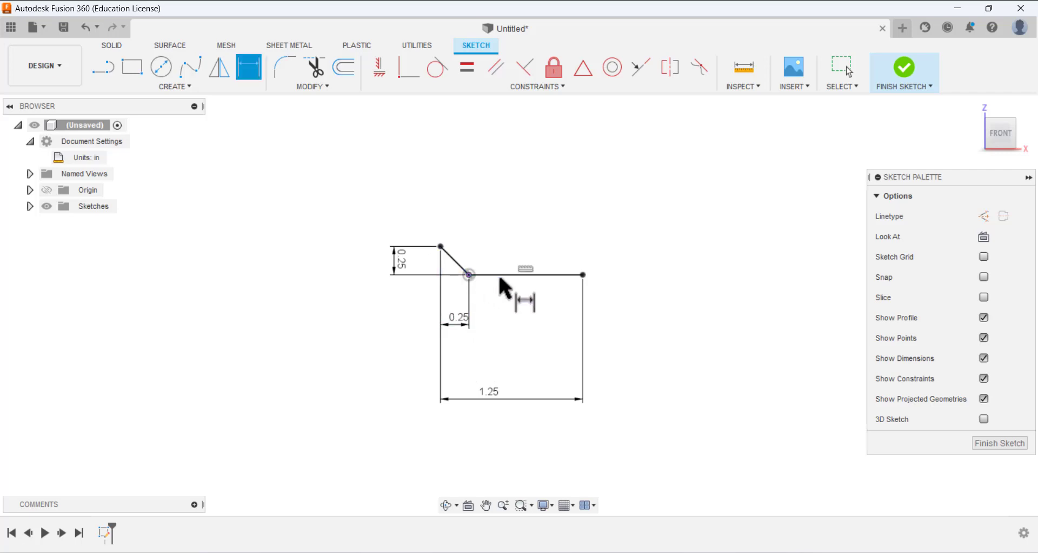
# Step: Draw connected lines from the base line's right end: about 0.56 in up and right, vertically up, left, about 0.22 in down, and left again
pyautogui.click(102, 67)
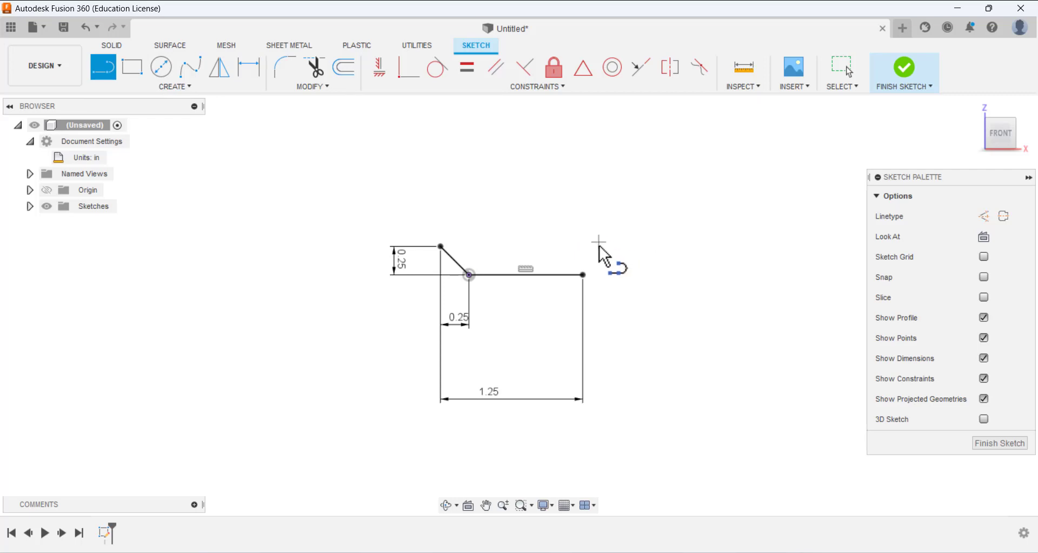
pyautogui.click(583, 275)
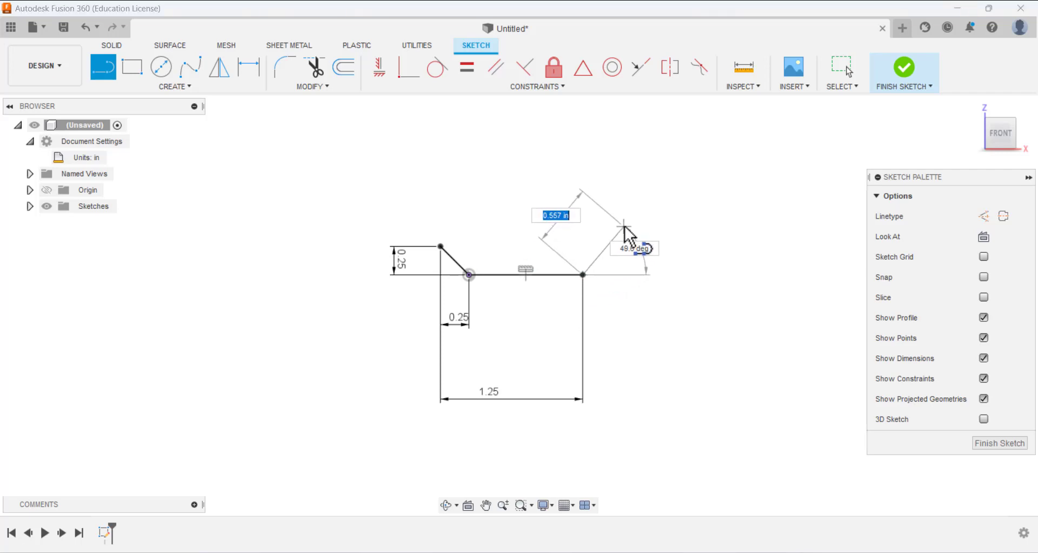
pyautogui.click(624, 179)
pyautogui.click(566, 178)
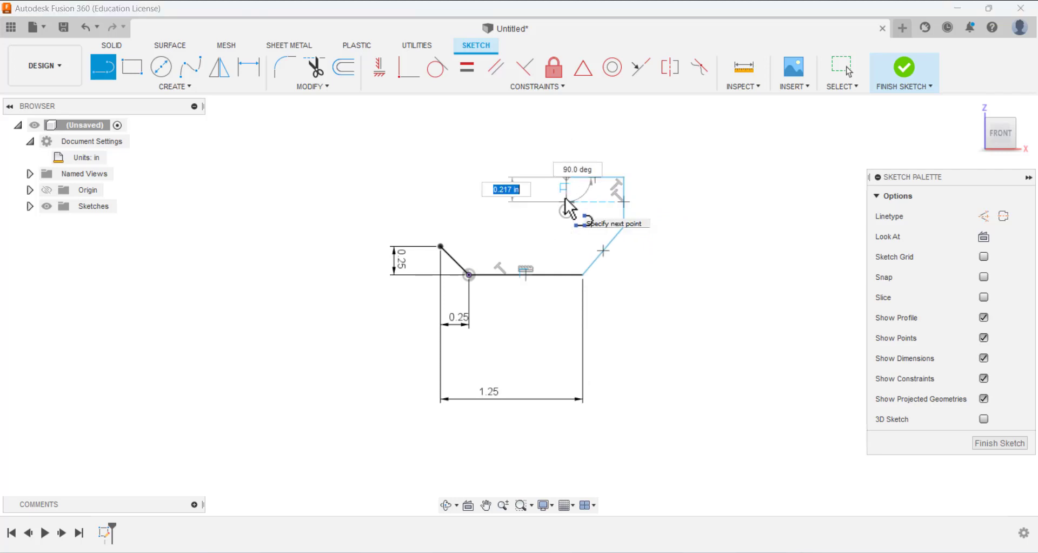
pyautogui.click(566, 200)
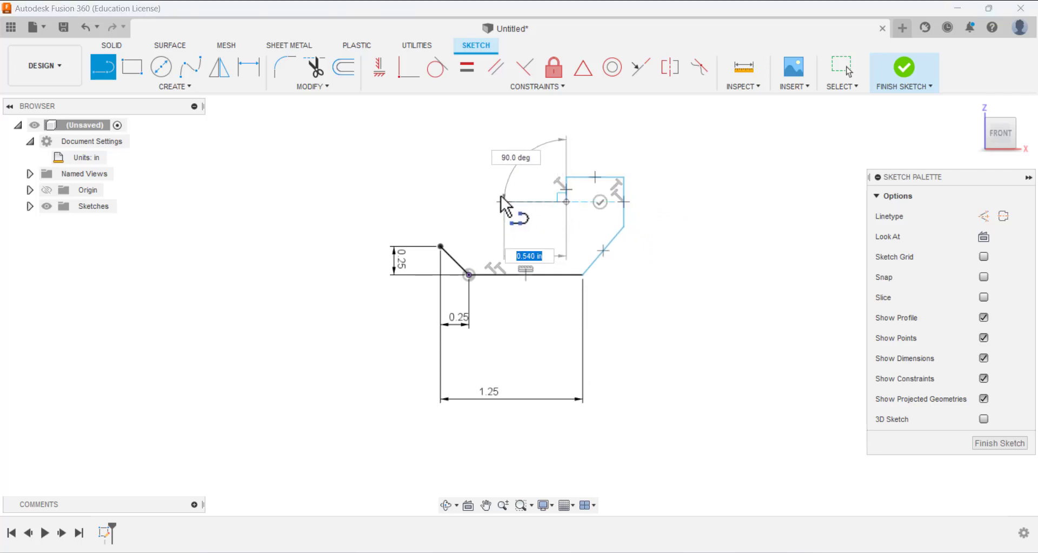
pyautogui.click(492, 201)
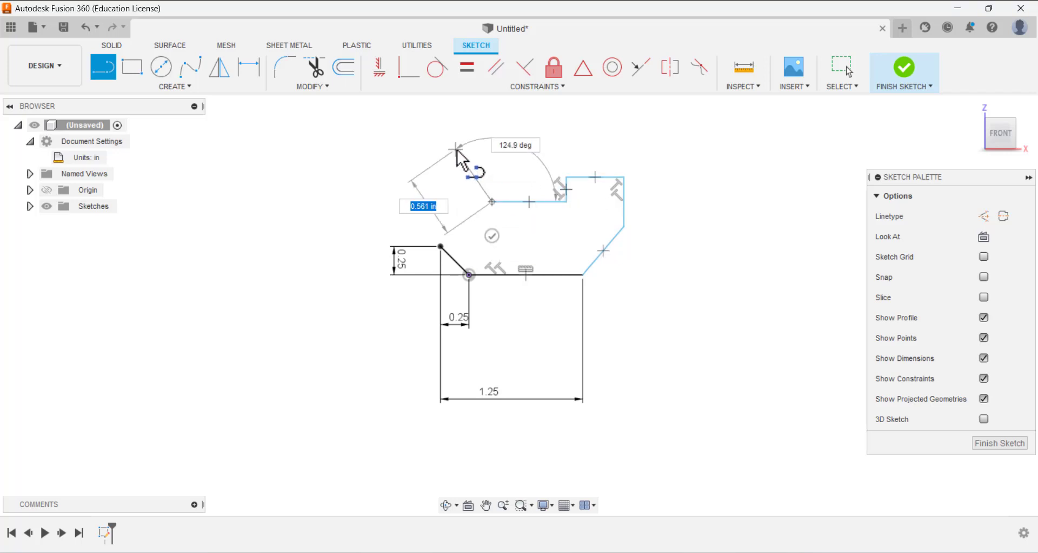
pyautogui.rightClick(456, 149)
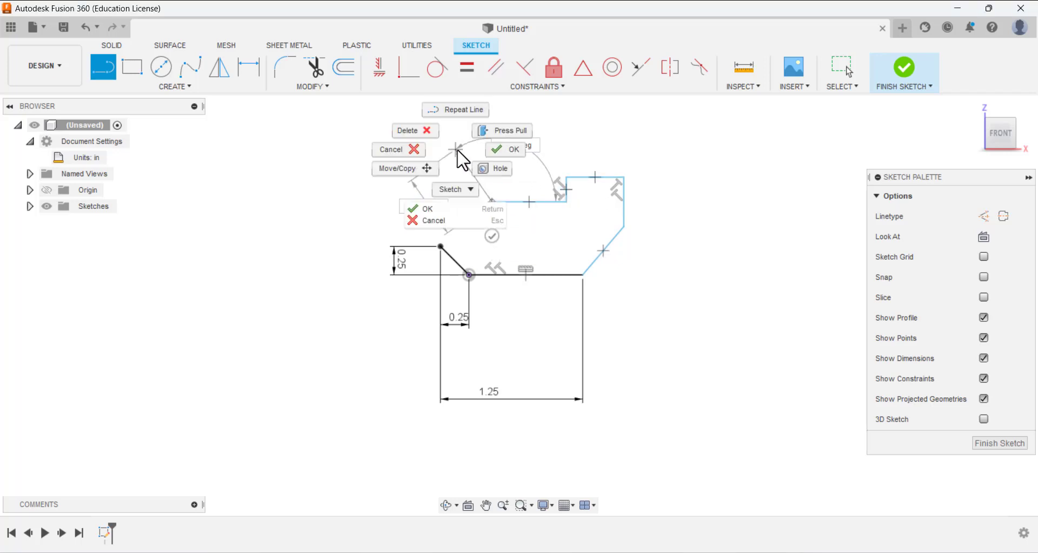
pyautogui.click(491, 151)
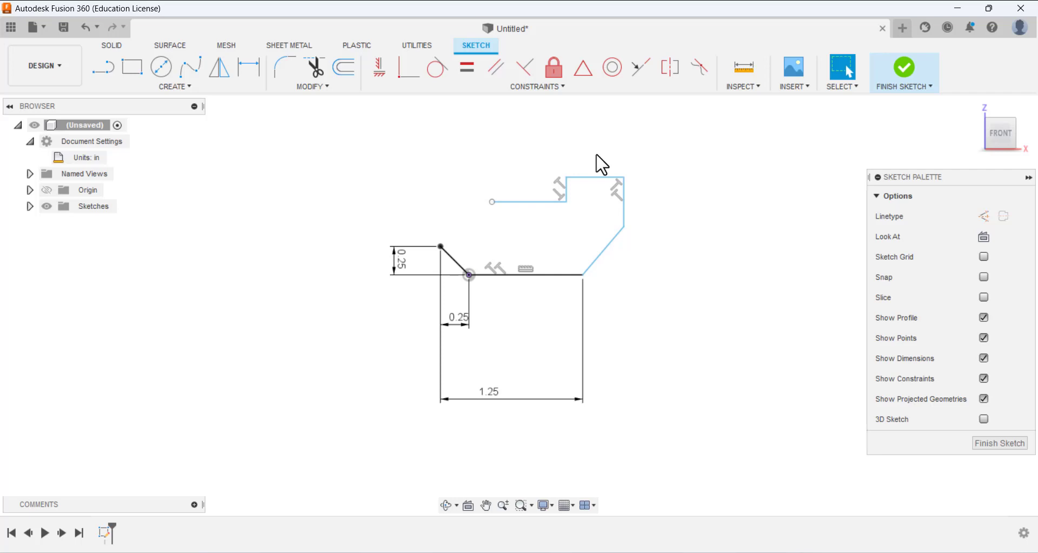
# Step: Dimension the horizontal distance between the upper endpoints of the two slanted lines as 1.5 in
pyautogui.scroll(2, 601, 164)
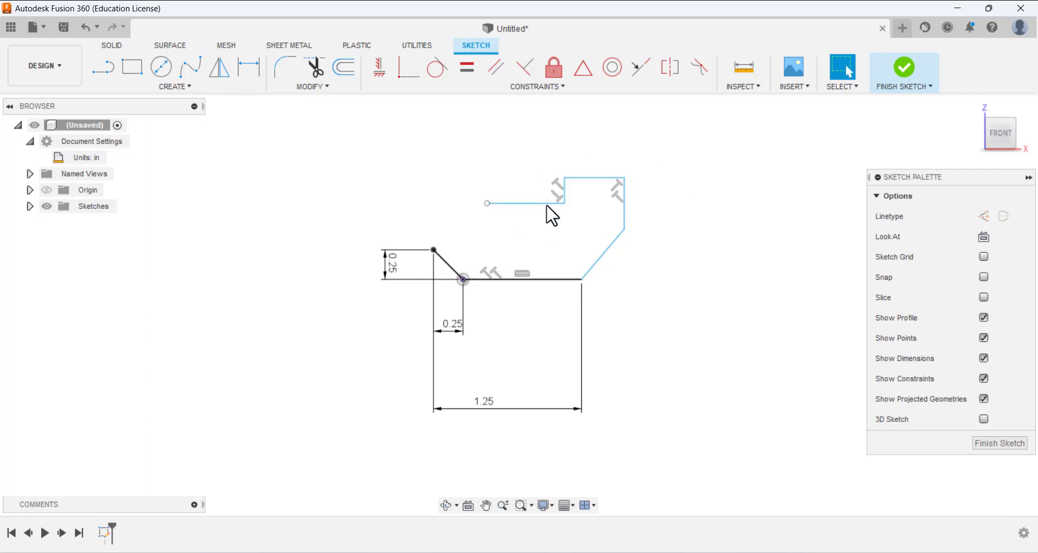
pyautogui.click(249, 68)
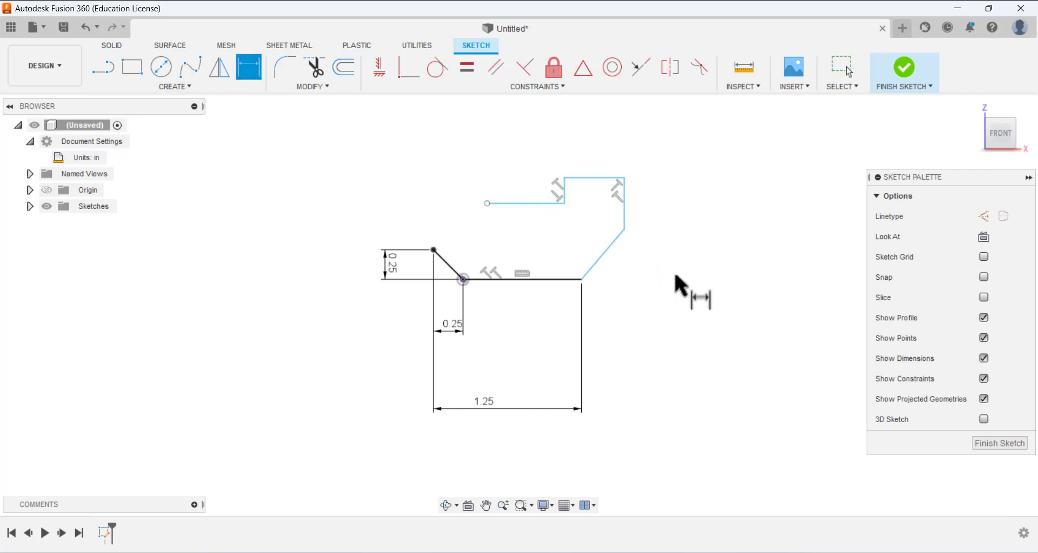
pyautogui.click(624, 228)
pyautogui.click(434, 249)
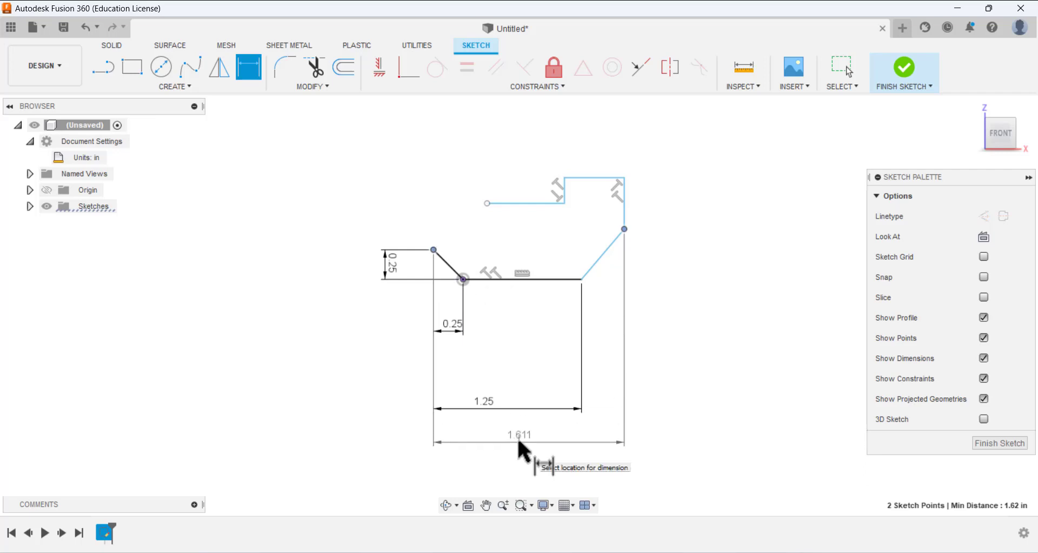
pyautogui.click(517, 436)
pyautogui.write('1.5')
pyautogui.press('Return')
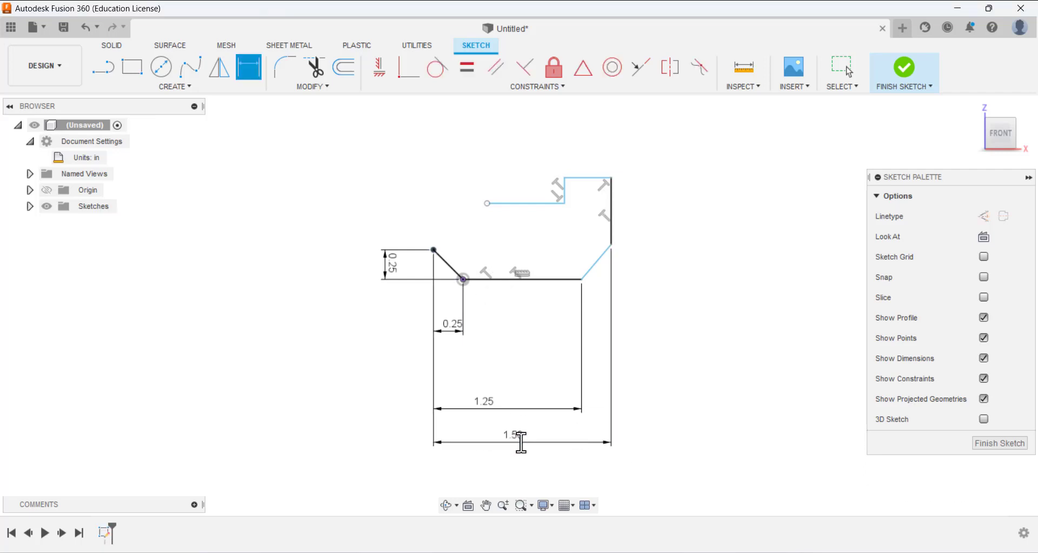
# Step: Dimension the angle between the right slanted line and the base line's extension as 45 degrees
pyautogui.click(599, 262)
pyautogui.click(563, 277)
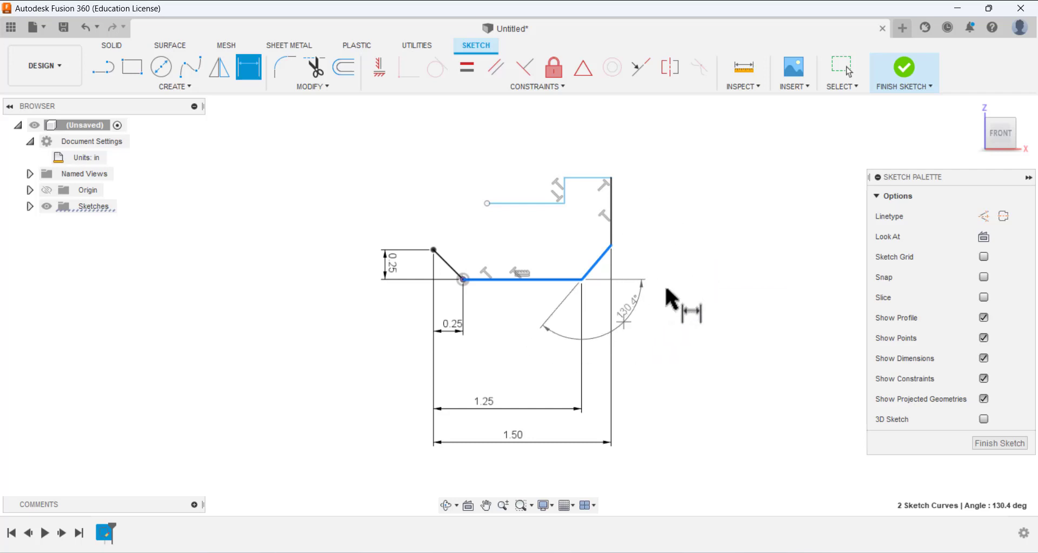
pyautogui.click(668, 259)
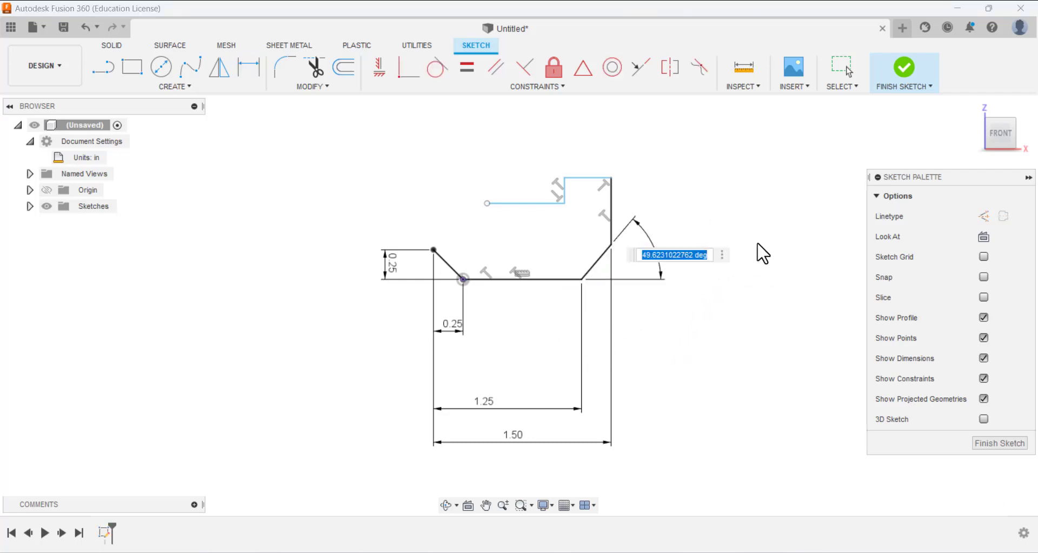
pyautogui.write('45')
pyautogui.press('Return')
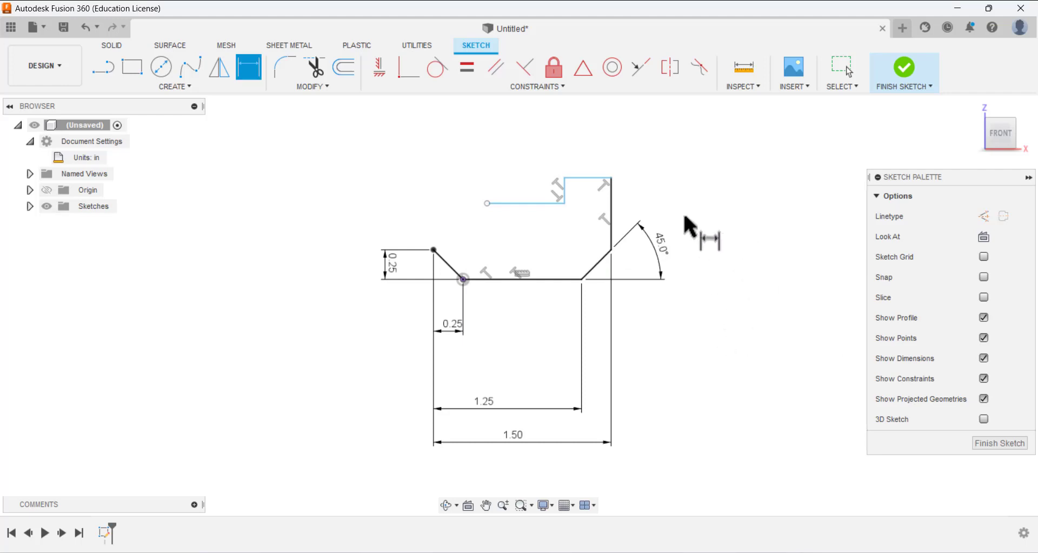
# Step: Dimension the vertical distance from the base line to the short horizontal line above its right end as 0.375 in
pyautogui.click(595, 178)
pyautogui.click(557, 279)
pyautogui.click(723, 254)
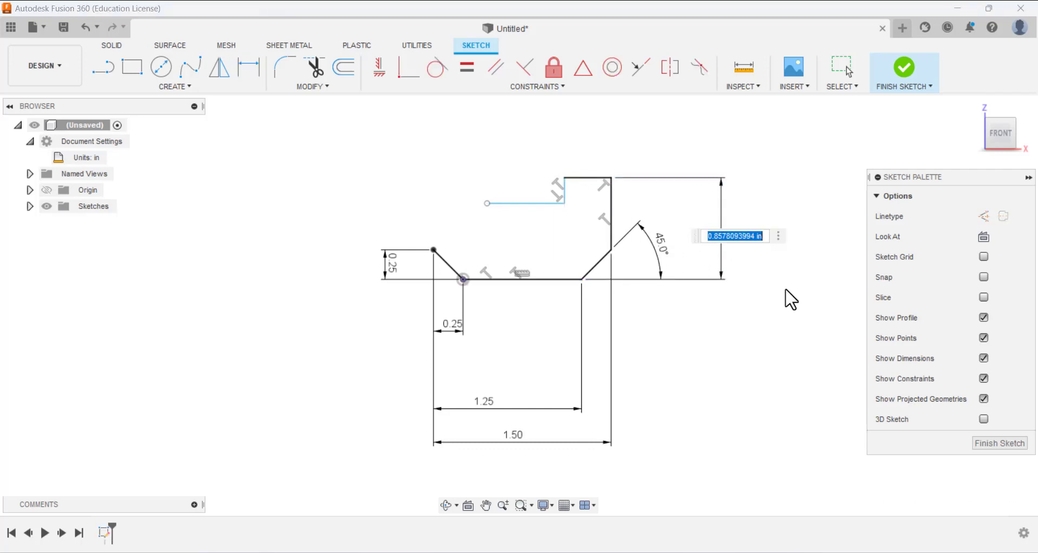
pyautogui.write('.375')
pyautogui.press('Return')
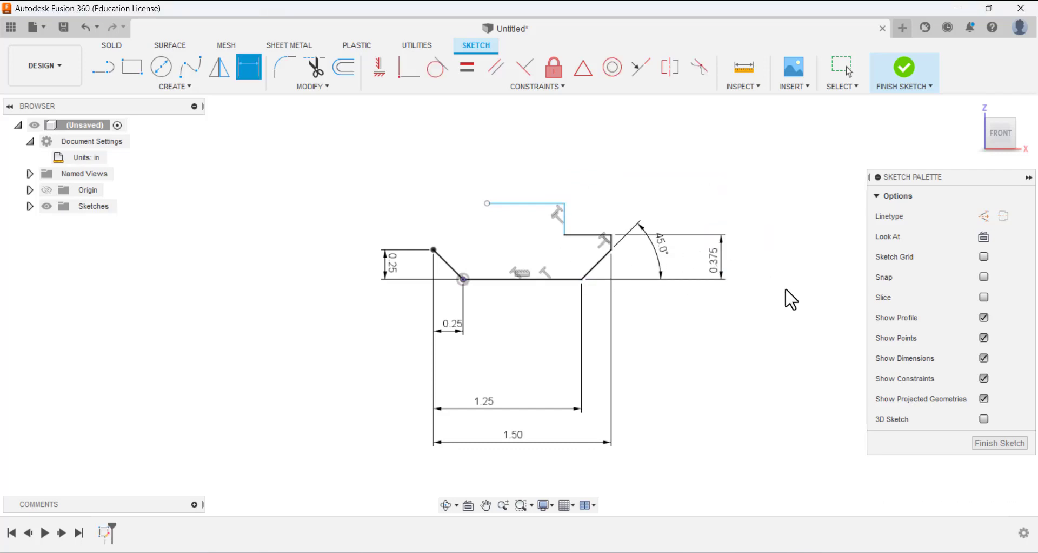
# Step: Move the open-ended inner horizontal line down so it lies between the short upper line and the base line
pyautogui.scroll(-3, 607, 220)
pyautogui.scroll(3, 600, 189)
pyautogui.click(842, 68)
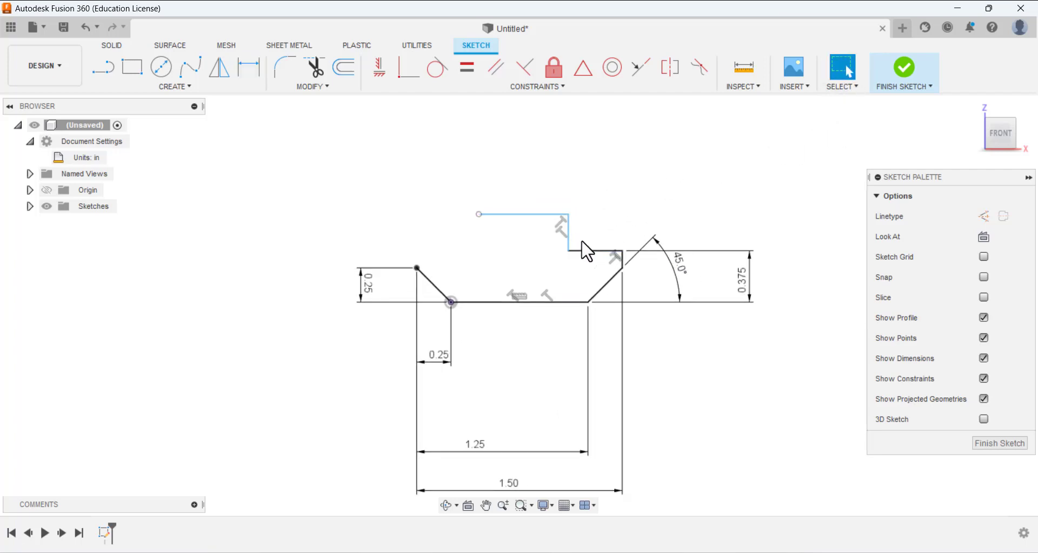
pyautogui.moveTo(536, 217); pyautogui.dragTo(529, 277)
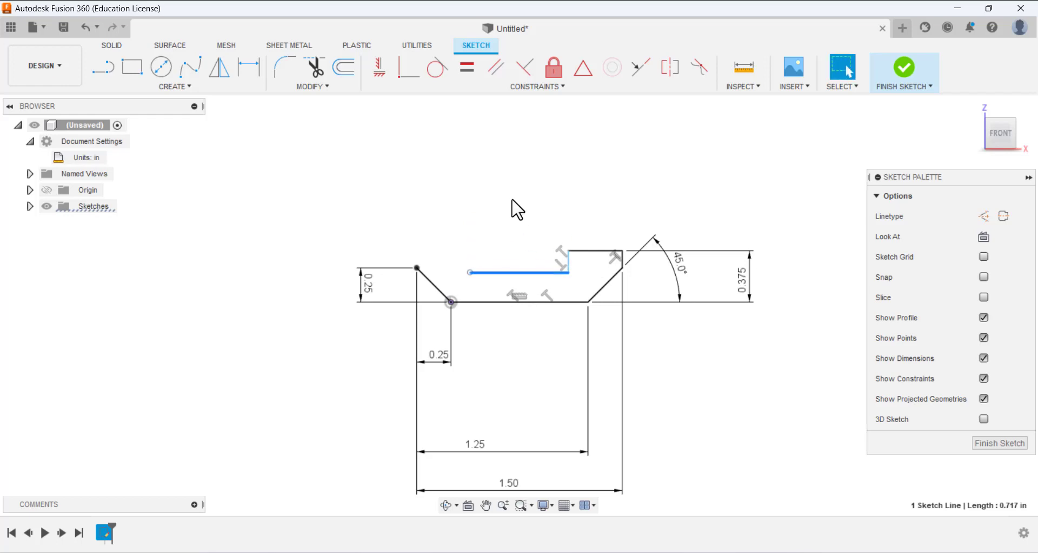
# Step: Dimension the short horizontal line above the right slanted end as 0.5 in long
pyautogui.click(246, 68)
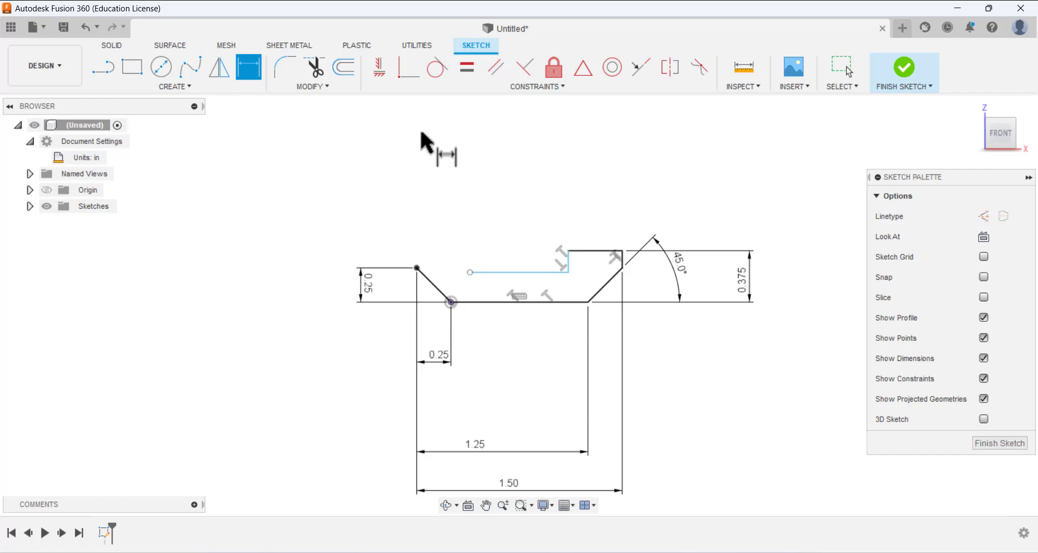
pyautogui.click(592, 252)
pyautogui.click(638, 223)
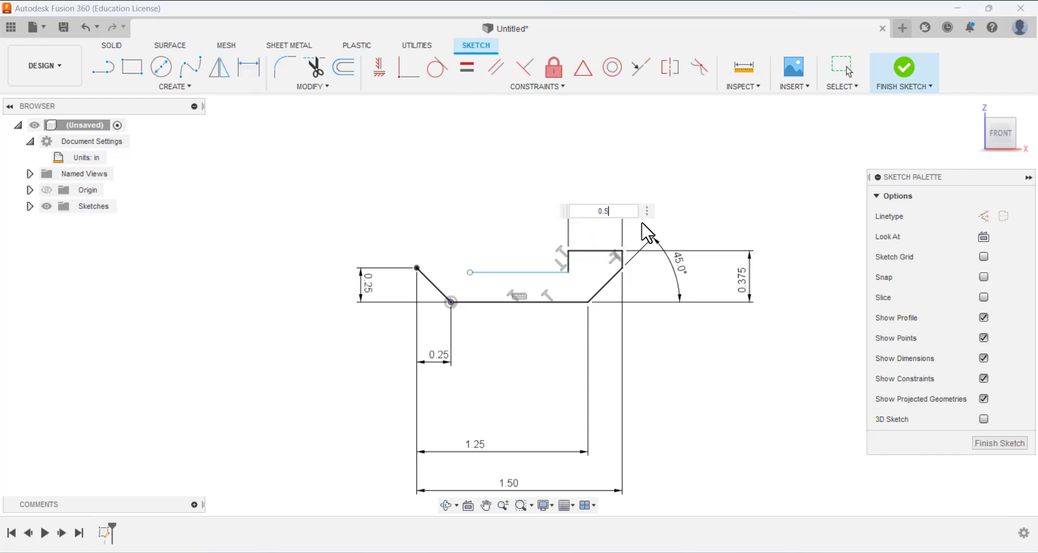
pyautogui.press('Return')
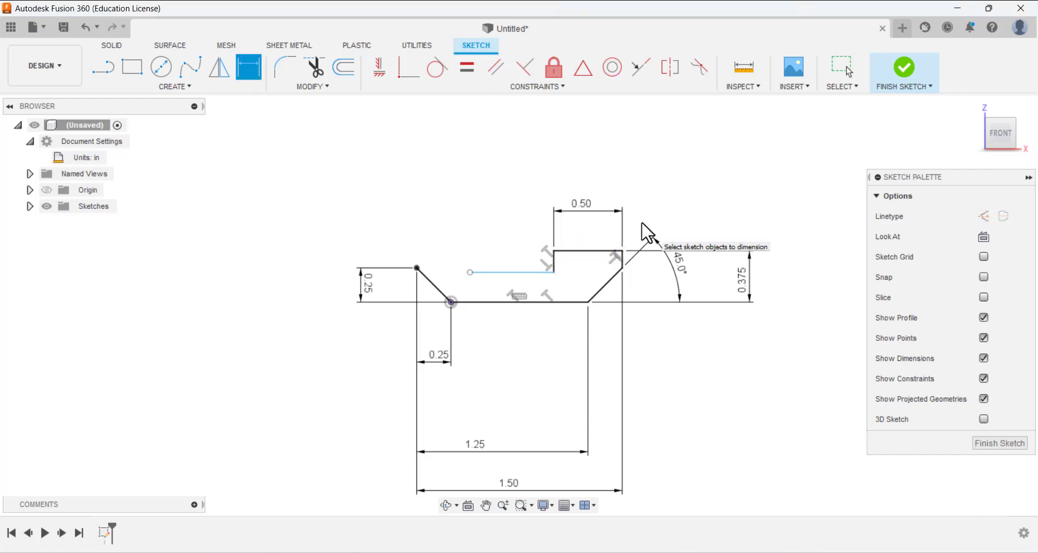
# Step: Dimension the vertical distance between the open-ended inner horizontal line and the base line as 0.2 in
pyautogui.click(534, 272)
pyautogui.click(535, 301)
pyautogui.click(534, 283)
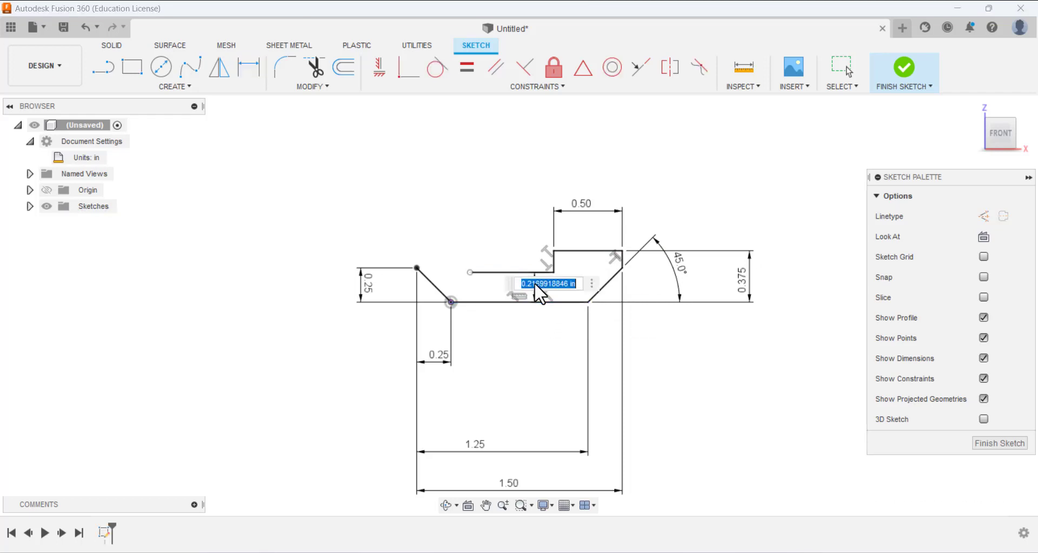
pyautogui.write('0.2')
pyautogui.press('Return')
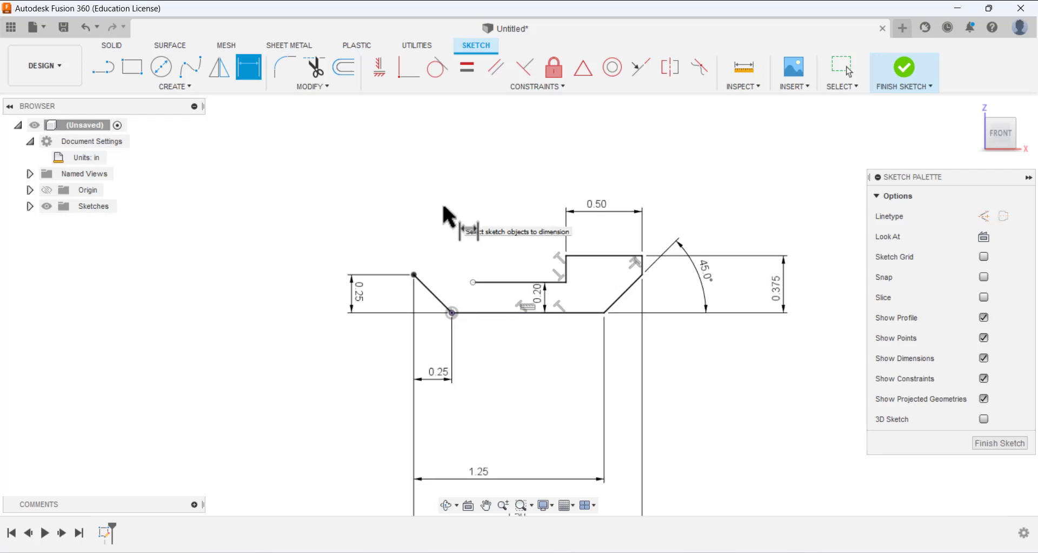
# Step: Draw connected lines from the left slanted line's upper endpoint: about 0.84 in vertically up, a slanted line up and right, and a long horizontal line right
pyautogui.scroll(-2, 448, 212)
pyautogui.scroll(2, 520, 172)
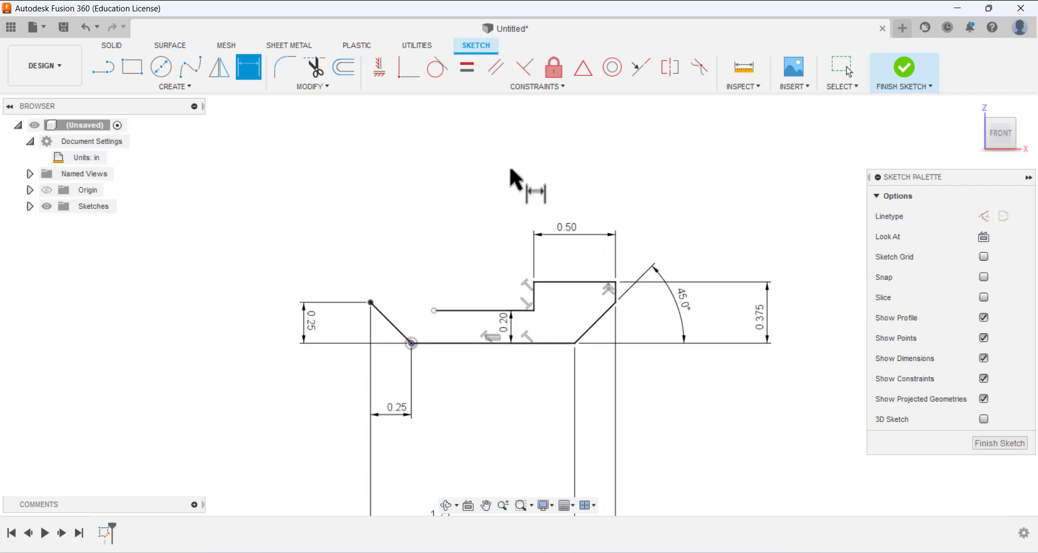
pyautogui.scroll(-4, 501, 178)
pyautogui.scroll(3, 502, 184)
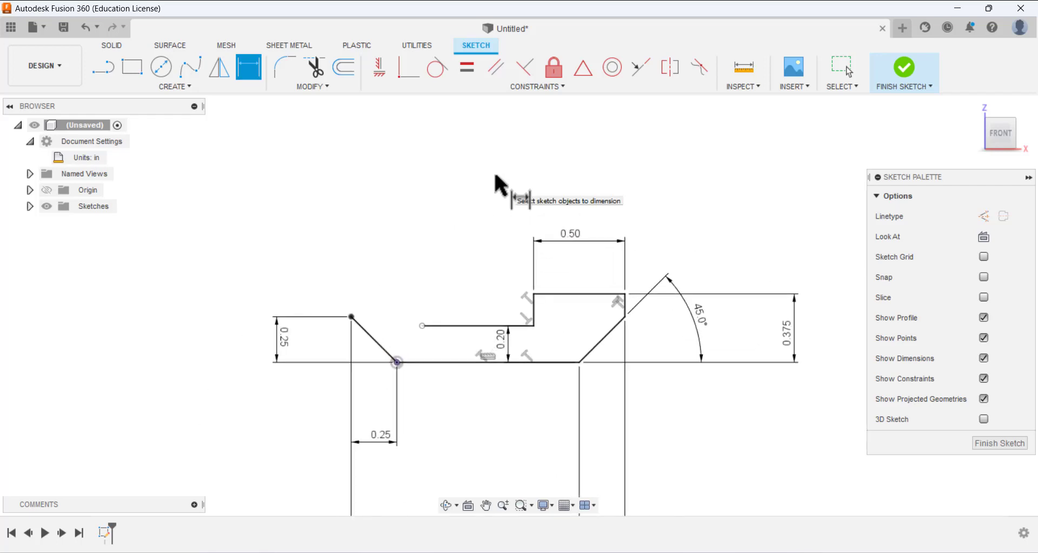
pyautogui.click(104, 68)
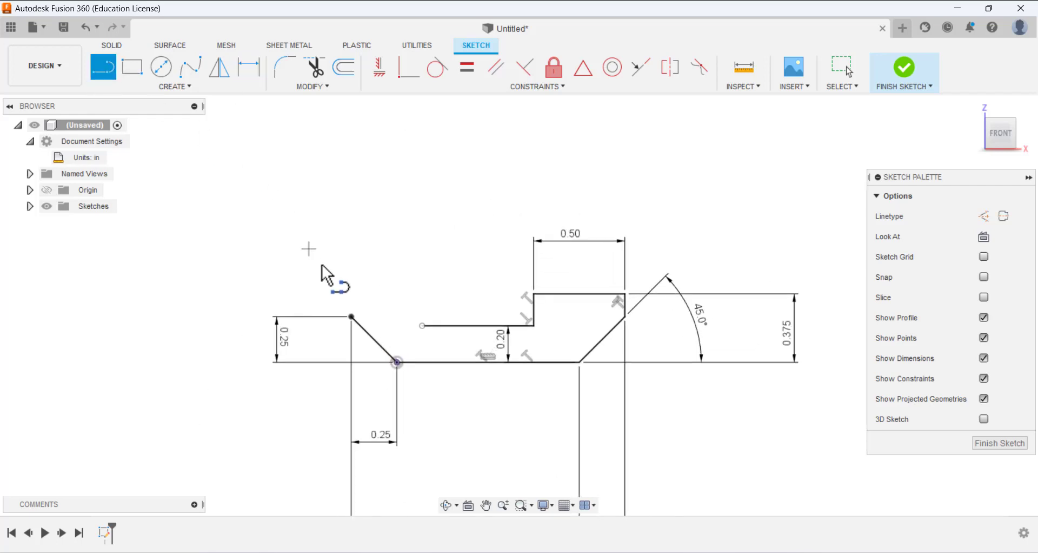
pyautogui.click(352, 316)
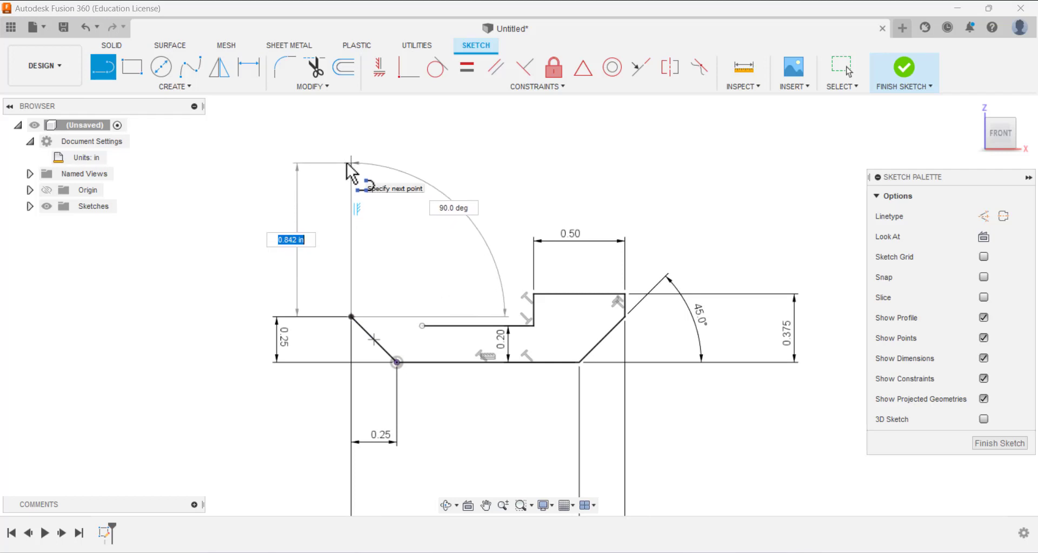
pyautogui.click(352, 162)
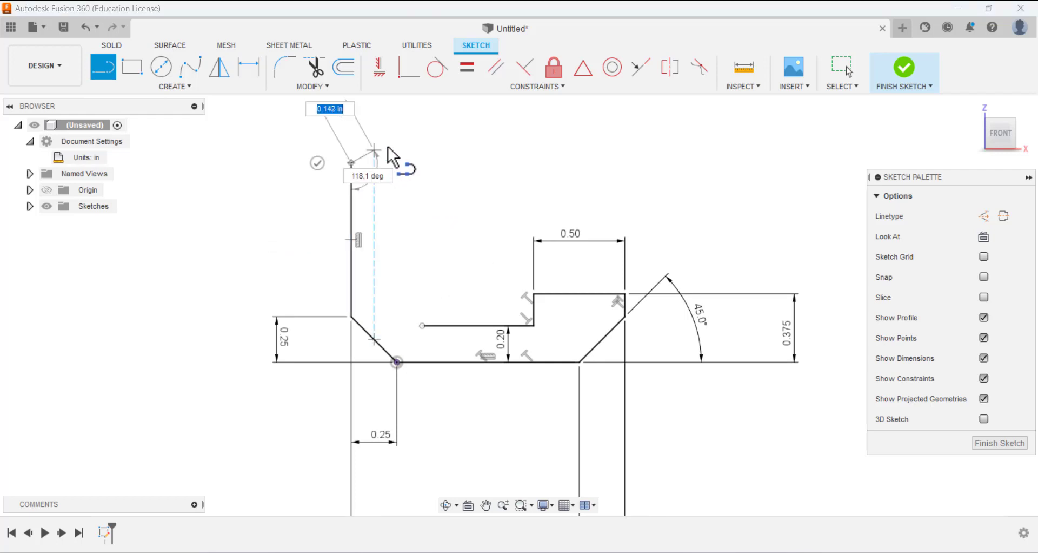
pyautogui.click(409, 123)
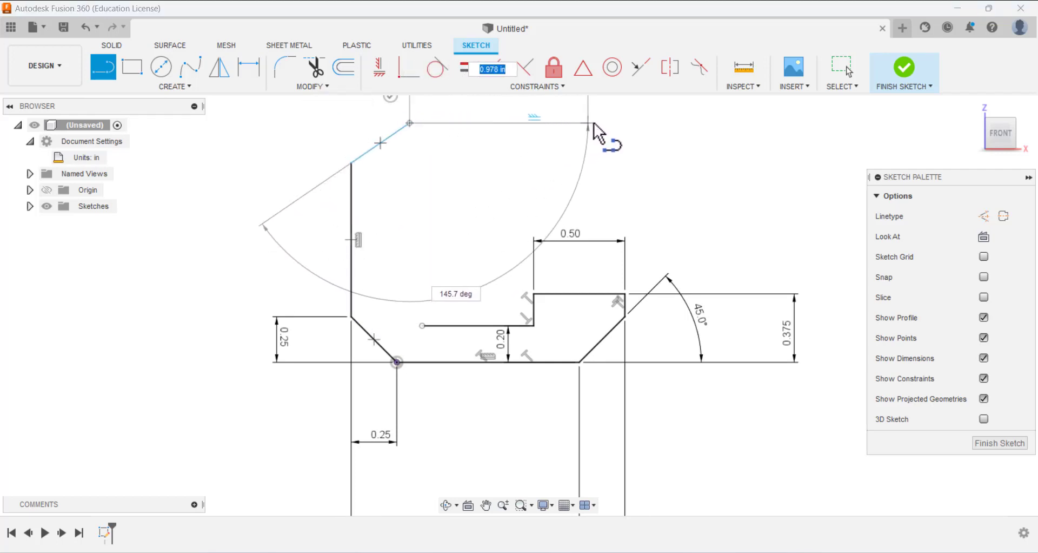
pyautogui.click(627, 123)
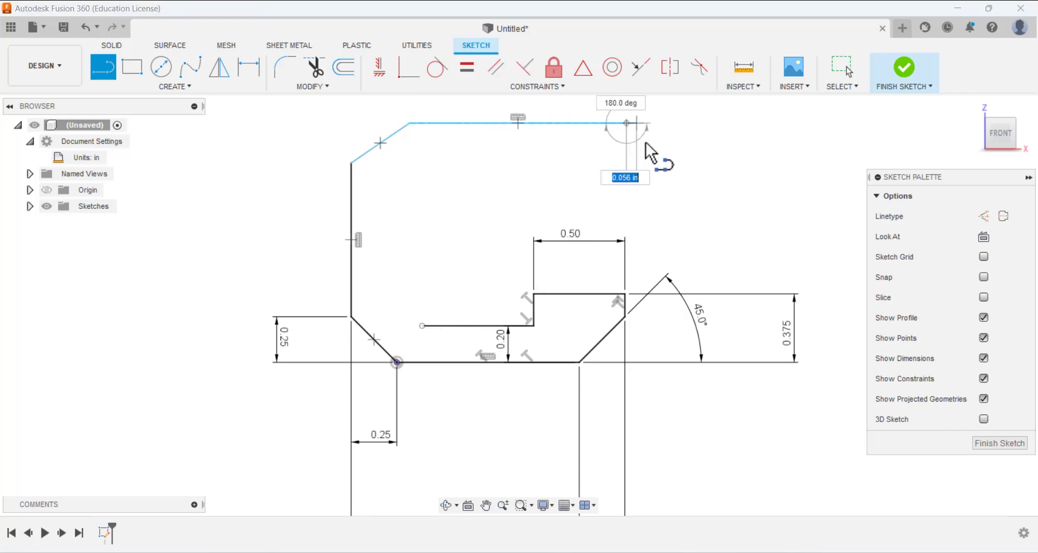
# Step: Continue the line chain with a slant down and right, a short horizontal left, a short vertical up, and an open-ended horizontal left
pyautogui.click(651, 178)
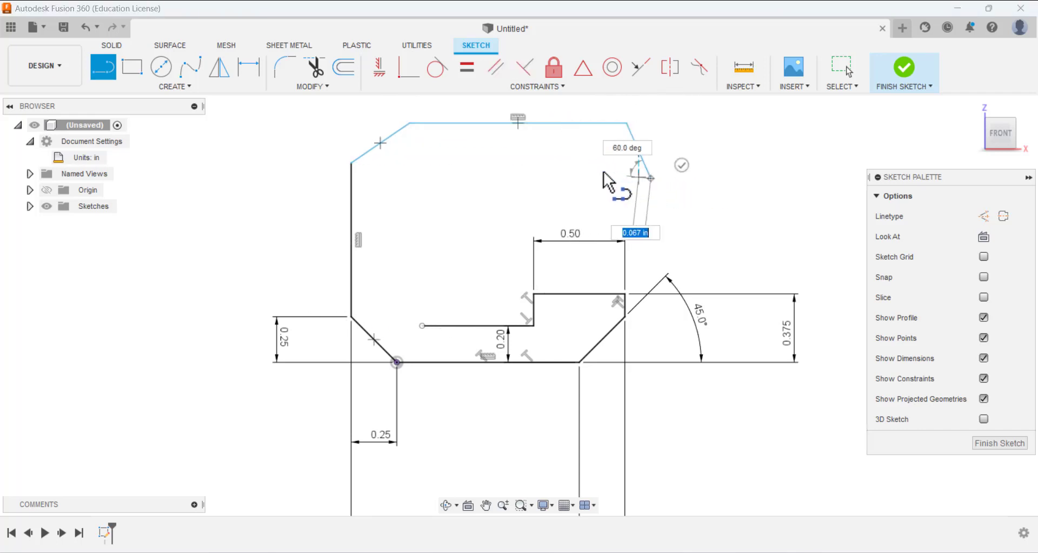
pyautogui.click(570, 179)
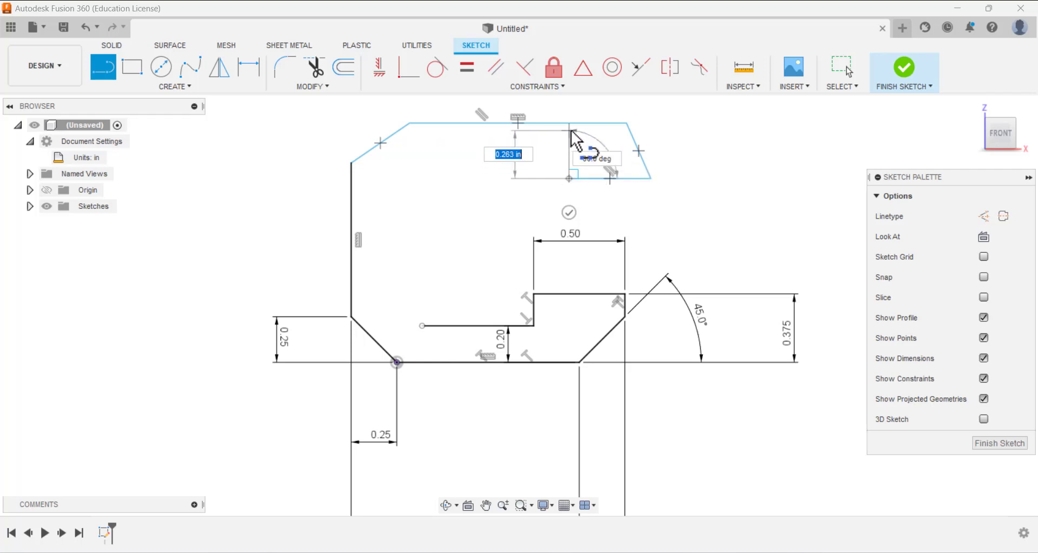
pyautogui.click(569, 134)
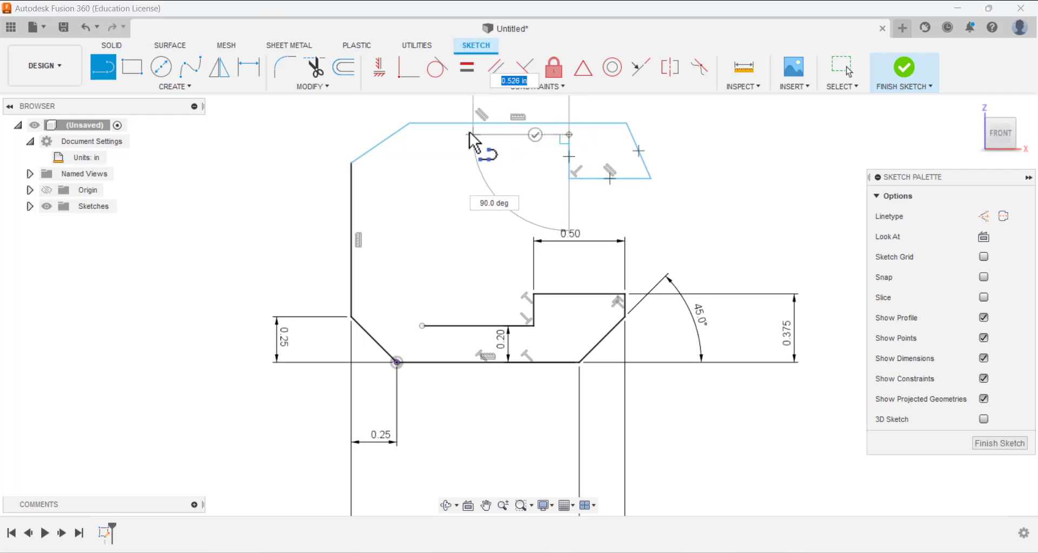
pyautogui.click(441, 134)
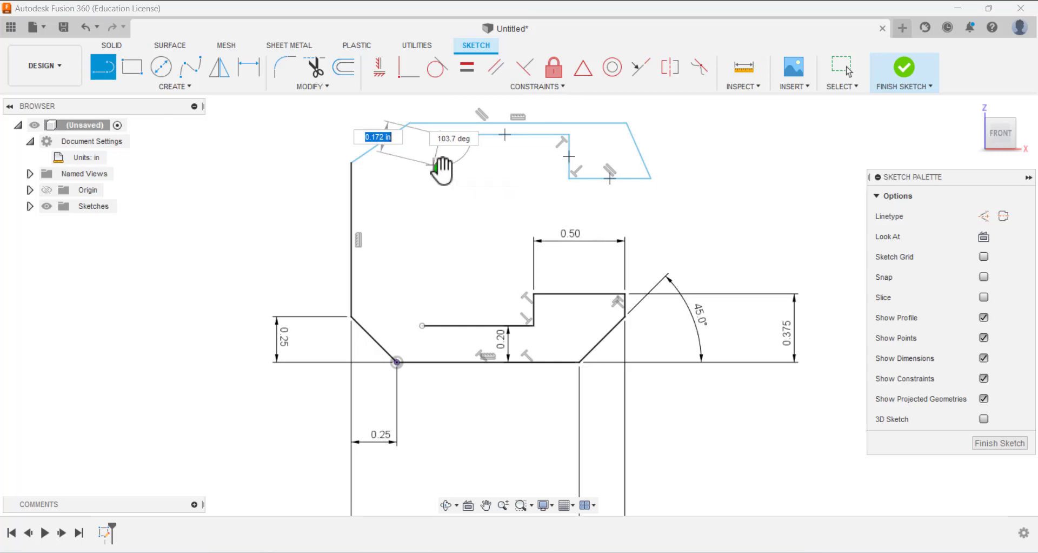
pyautogui.press('Escape')
# Step: Move the upper profile's short lower horizontal line and its open-ended inner horizontal line down, away from the top line
pyautogui.click(850, 79)
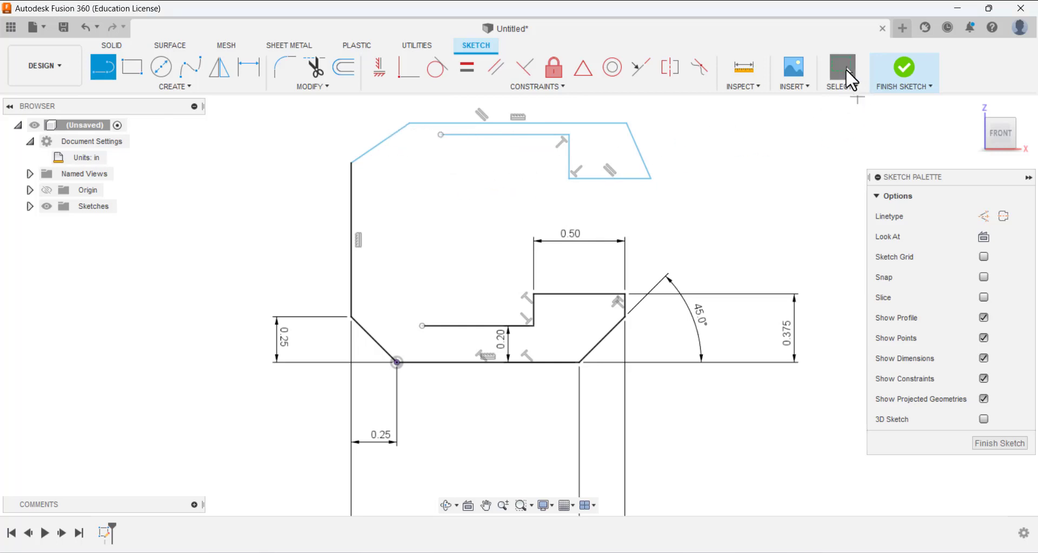
pyautogui.moveTo(590, 183); pyautogui.dragTo(587, 196)
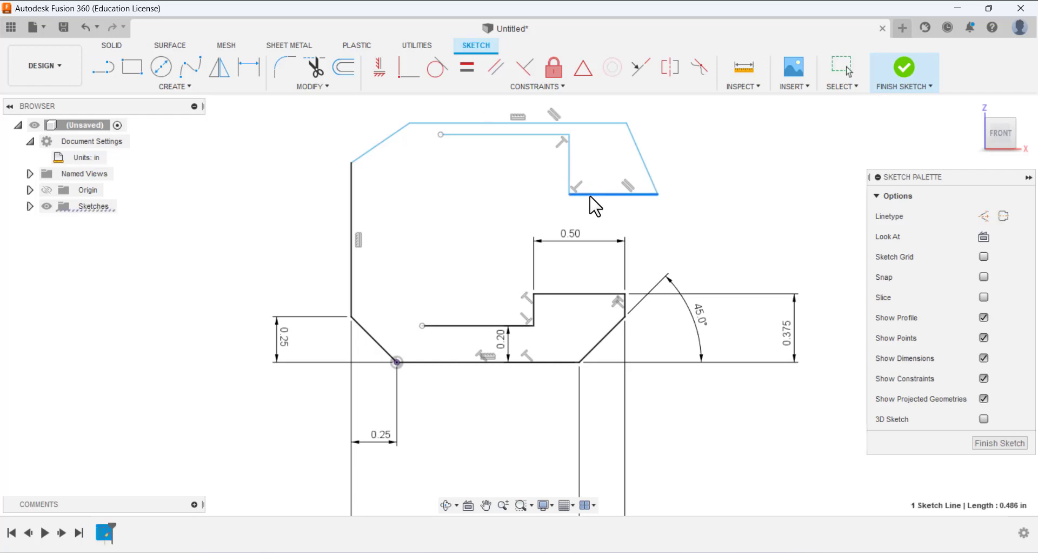
pyautogui.moveTo(523, 140); pyautogui.dragTo(519, 166)
pyautogui.click(505, 204)
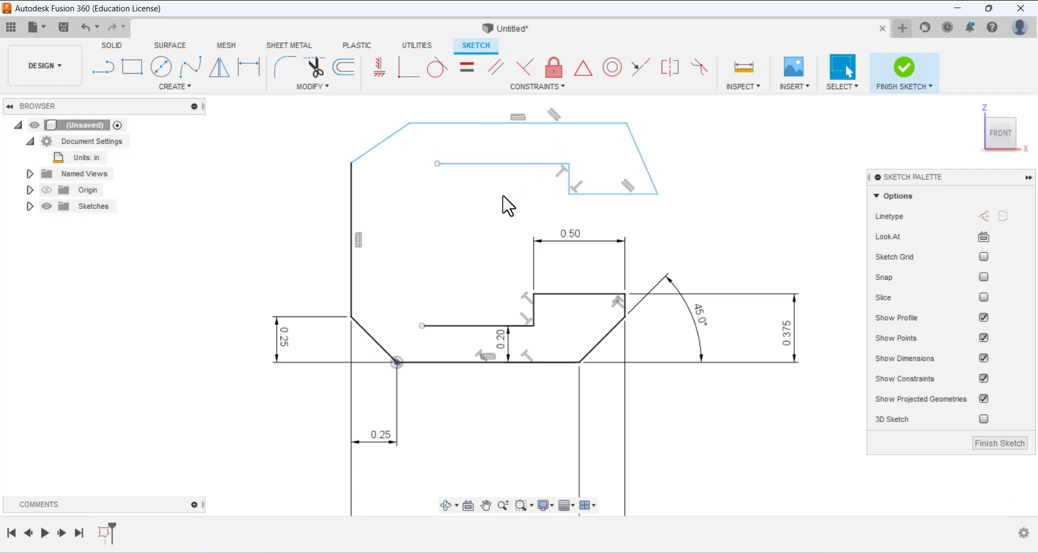
# Step: Dimension the horizontal distance between the endpoints of the upper-left slanted line as 0.25 in
pyautogui.scroll(3, 505, 231)
pyautogui.scroll(-5, 505, 232)
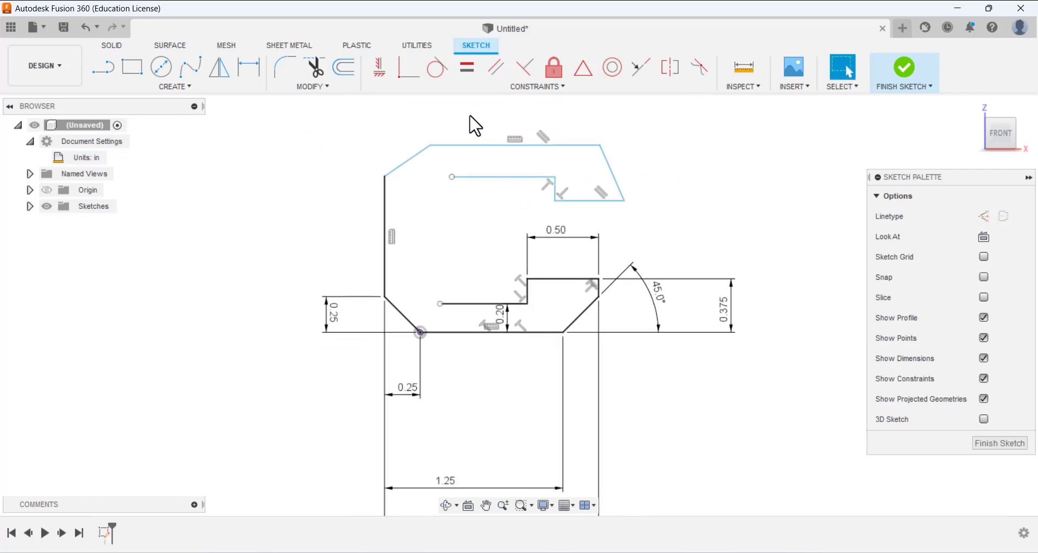
pyautogui.click(430, 145)
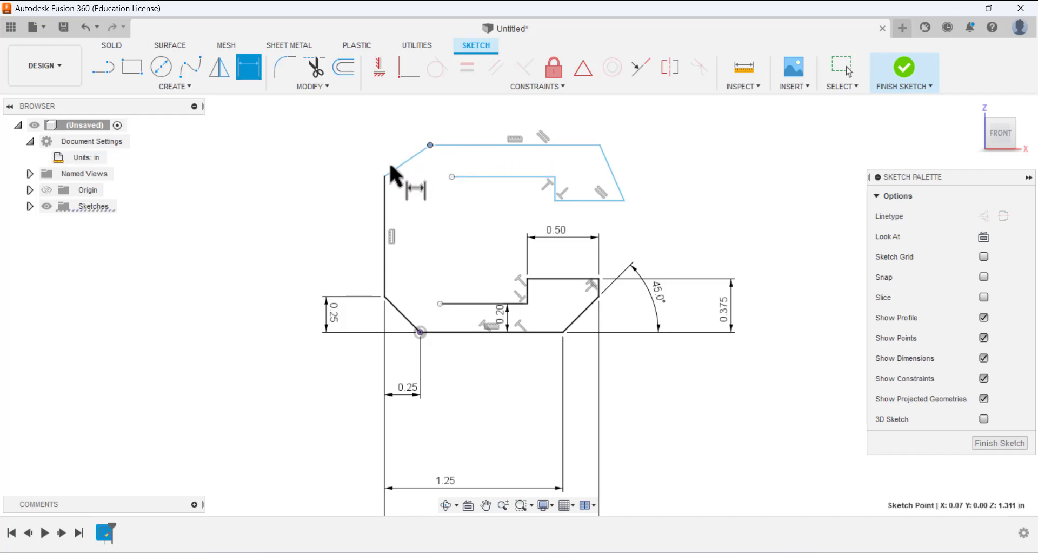
pyautogui.click(385, 176)
pyautogui.click(416, 124)
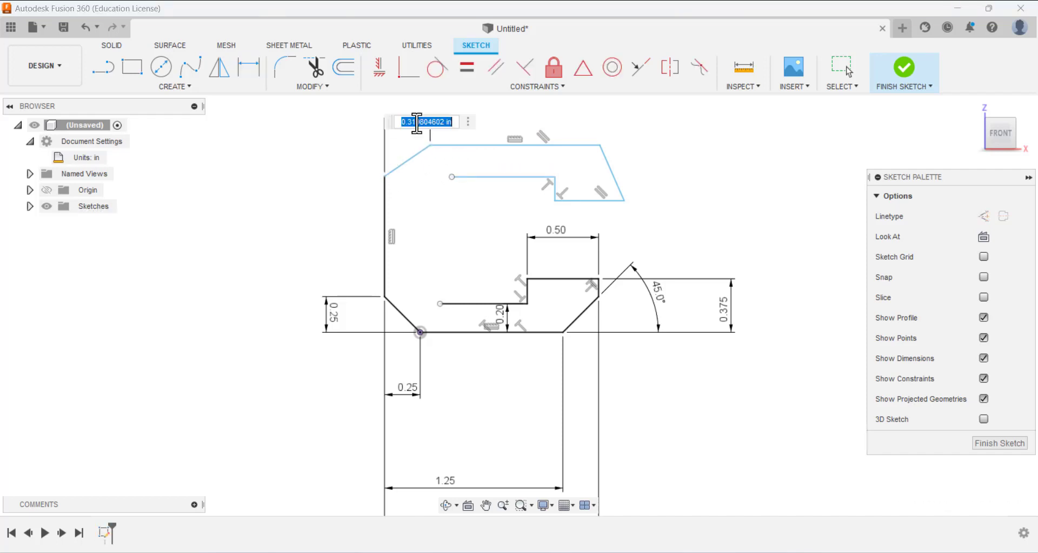
pyautogui.write('.25')
pyautogui.press('Return')
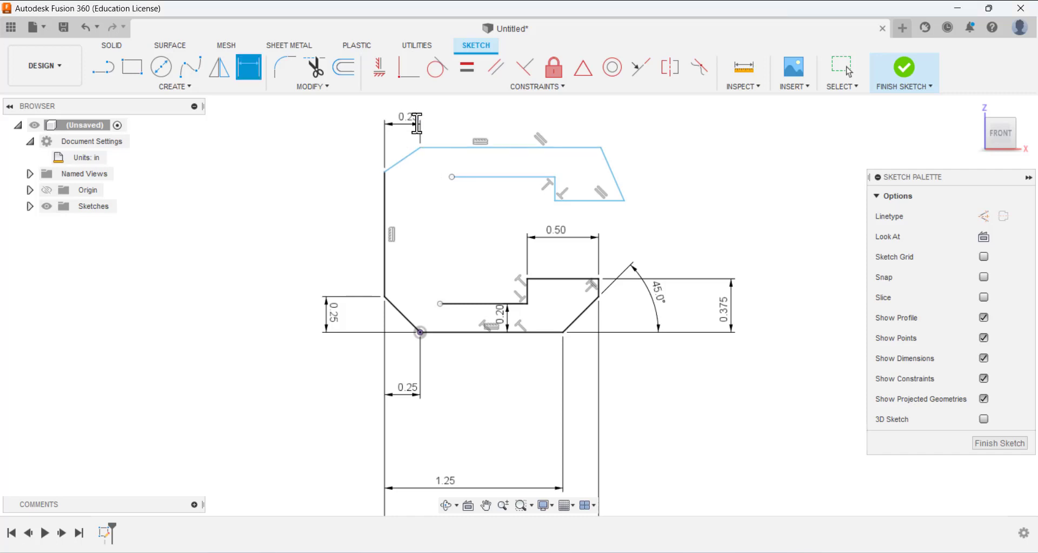
# Step: Dimension the vertical distance between the endpoints of the upper-left slanted line as 0.25 in
pyautogui.click(420, 148)
pyautogui.click(385, 172)
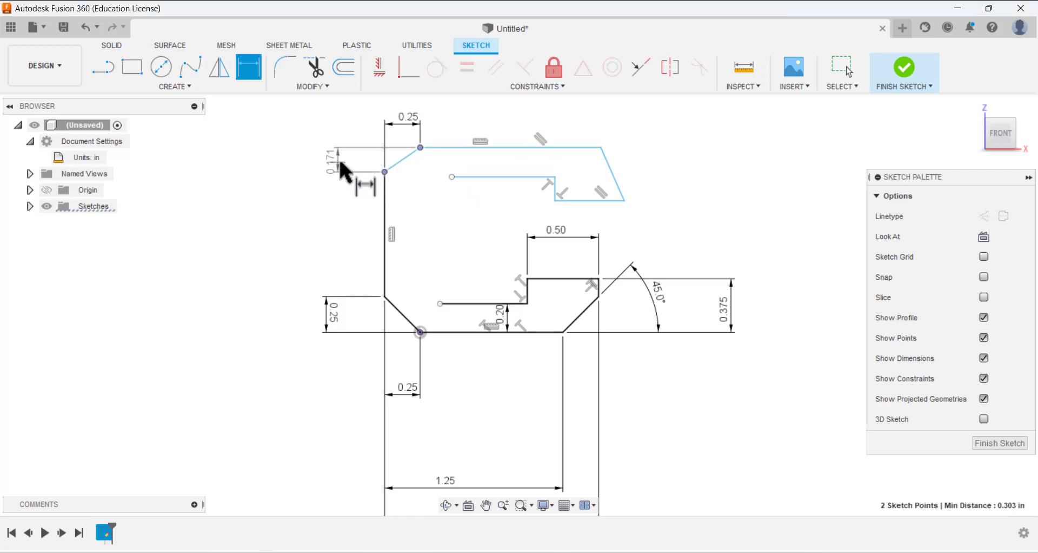
pyautogui.click(355, 166)
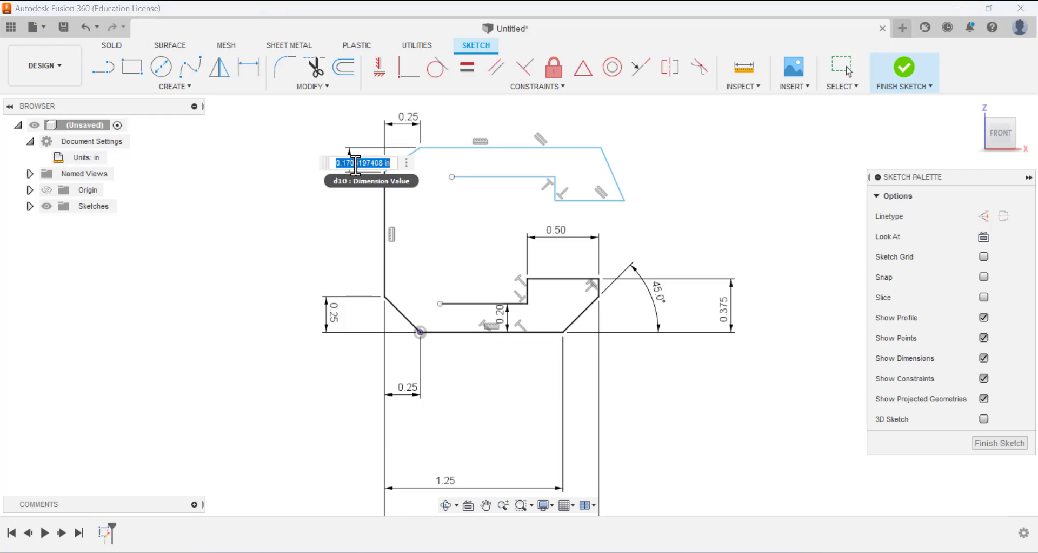
pyautogui.write('.25')
pyautogui.press('Return')
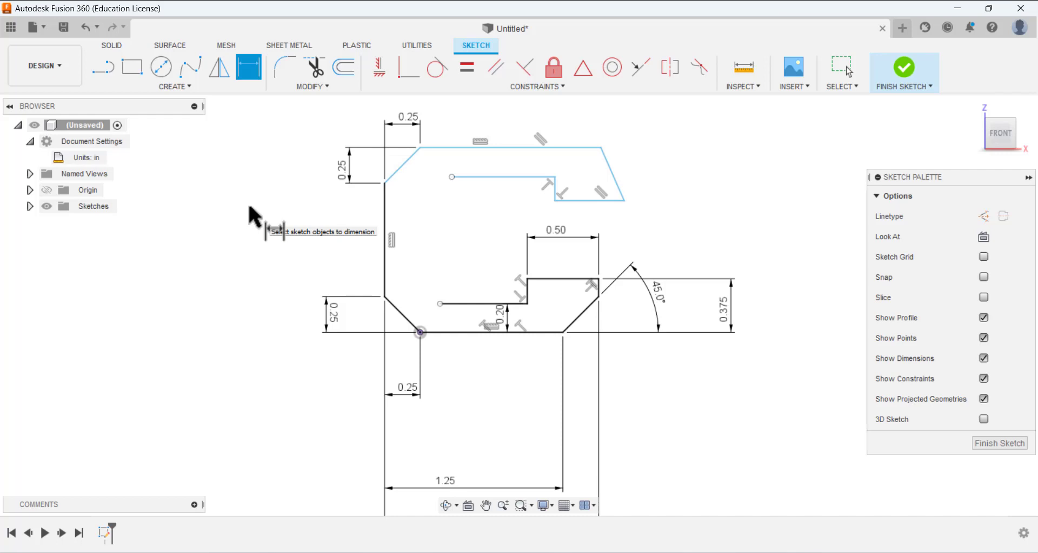
# Step: Dimension the overall height between the profile's bottom and top horizontal lines as 1.25 in
pyautogui.click(464, 332)
pyautogui.click(443, 145)
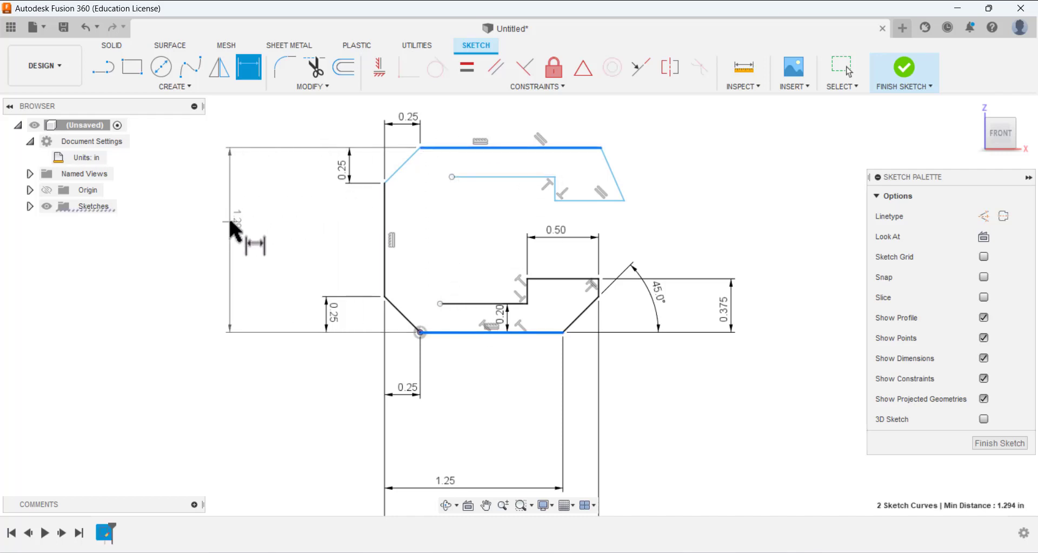
pyautogui.click(228, 219)
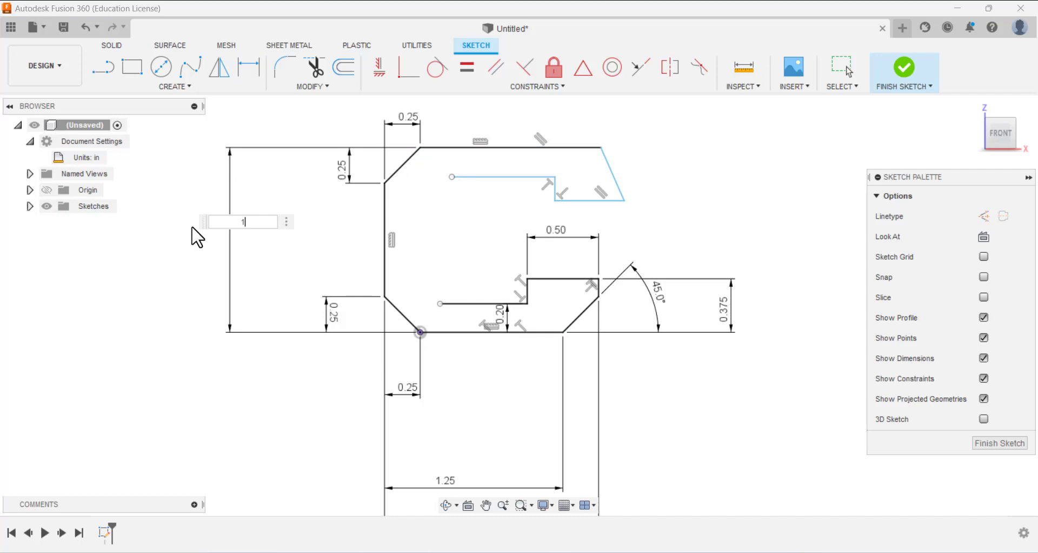
pyautogui.write('1.25')
pyautogui.press('Return')
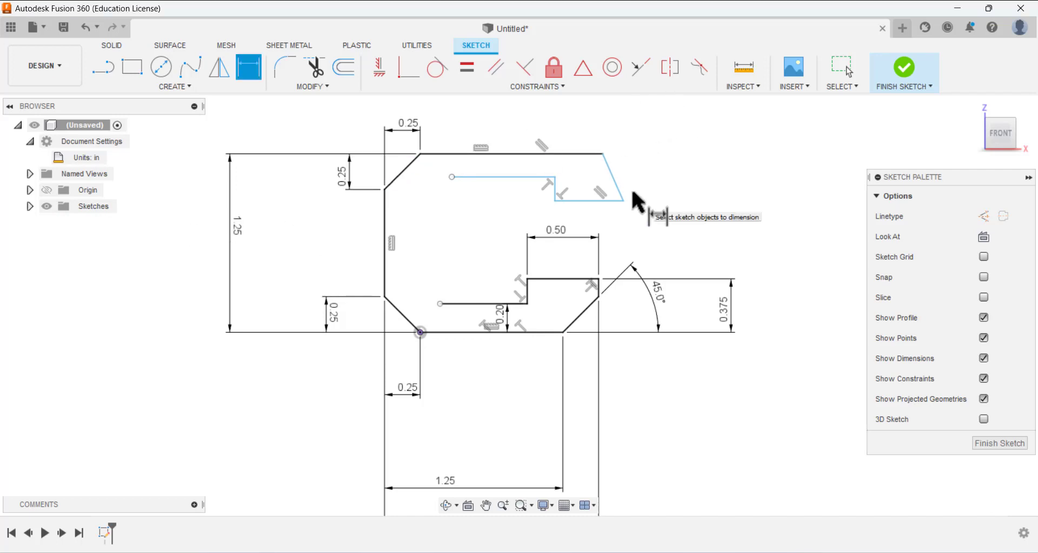
# Step: Dimension the horizontal distance from the left vertical line's upper endpoint to the top line's right endpoint as 1.25 in
pyautogui.click(603, 155)
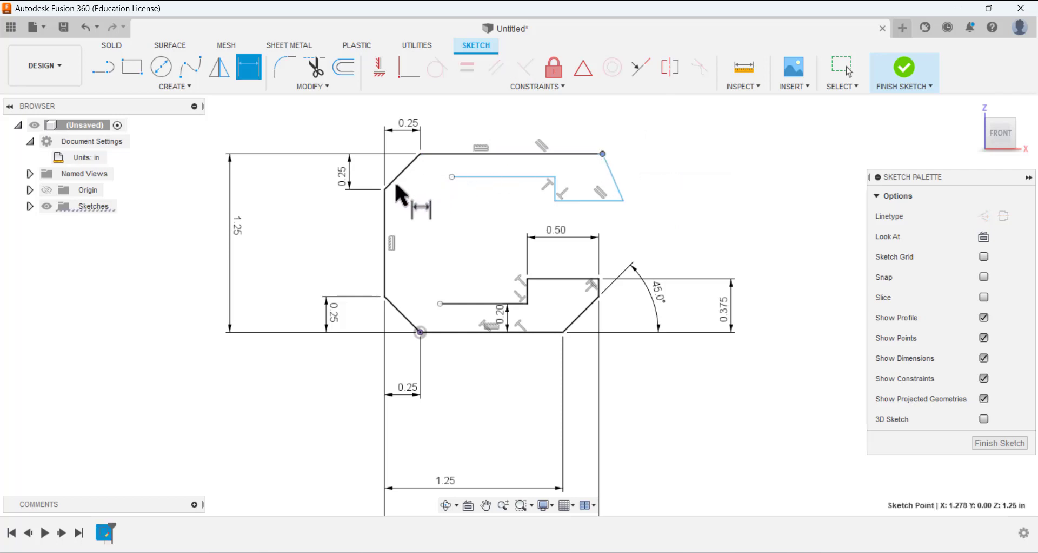
pyautogui.click(384, 188)
pyautogui.click(480, 107)
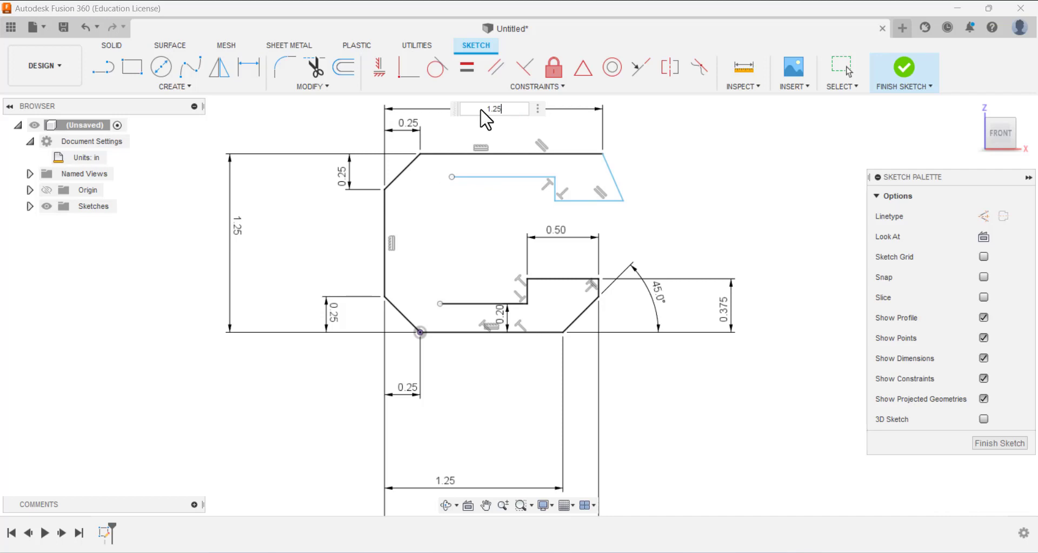
pyautogui.press('Return')
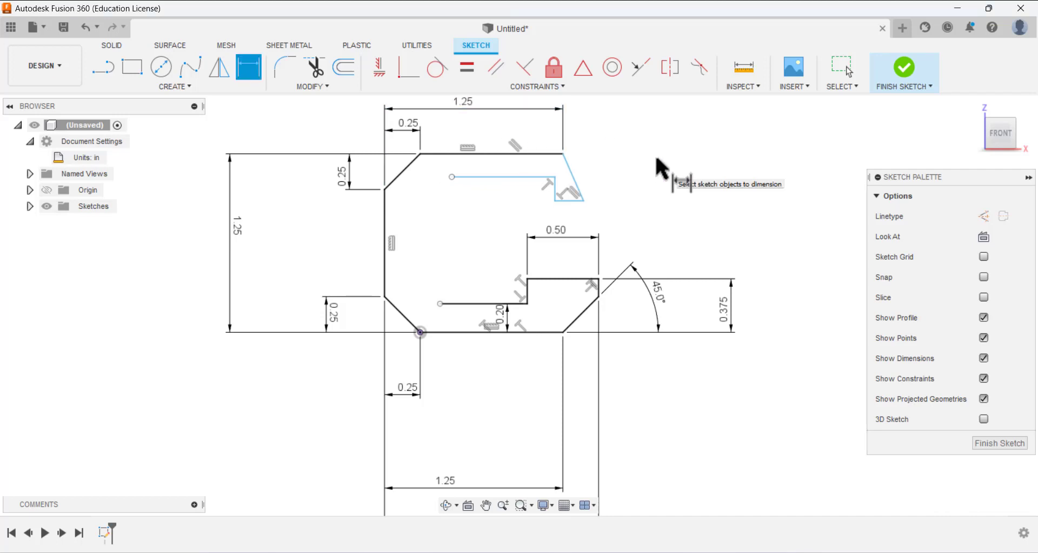
# Step: Dimension the angle between the top horizontal line and the upper-right slanted line as 45 degrees
pyautogui.click(573, 176)
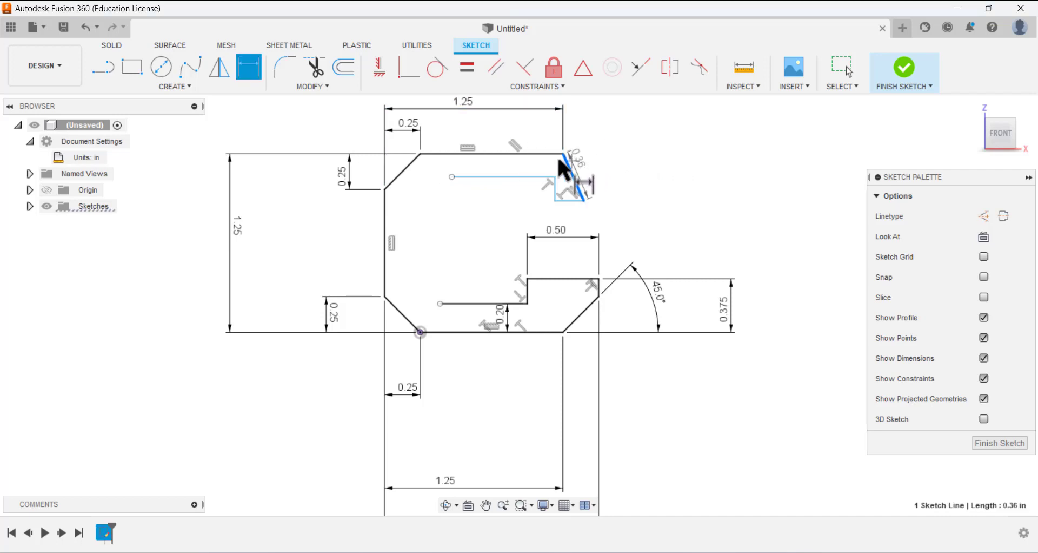
pyautogui.click(549, 155)
pyautogui.click(614, 168)
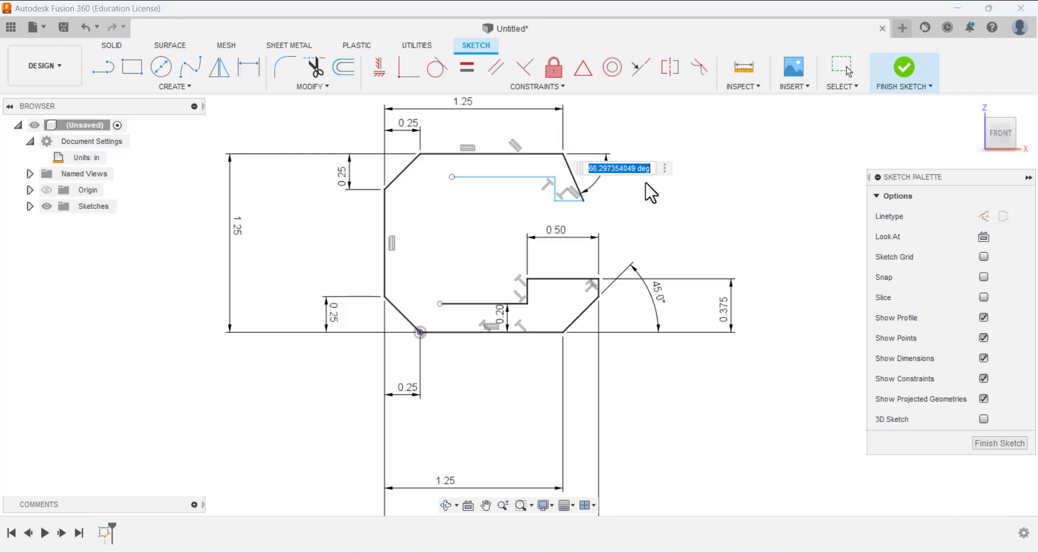
pyautogui.write('45')
pyautogui.press('Return')
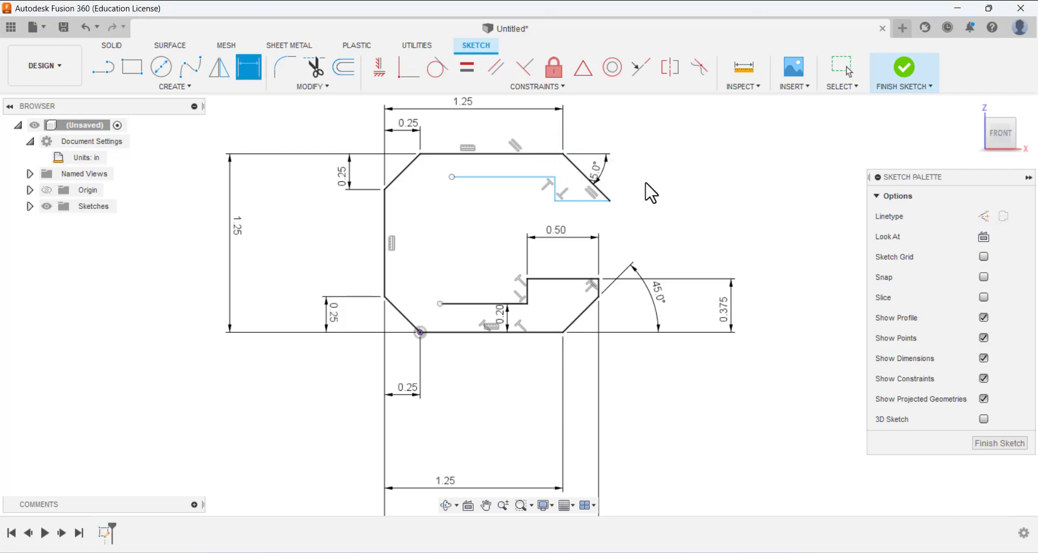
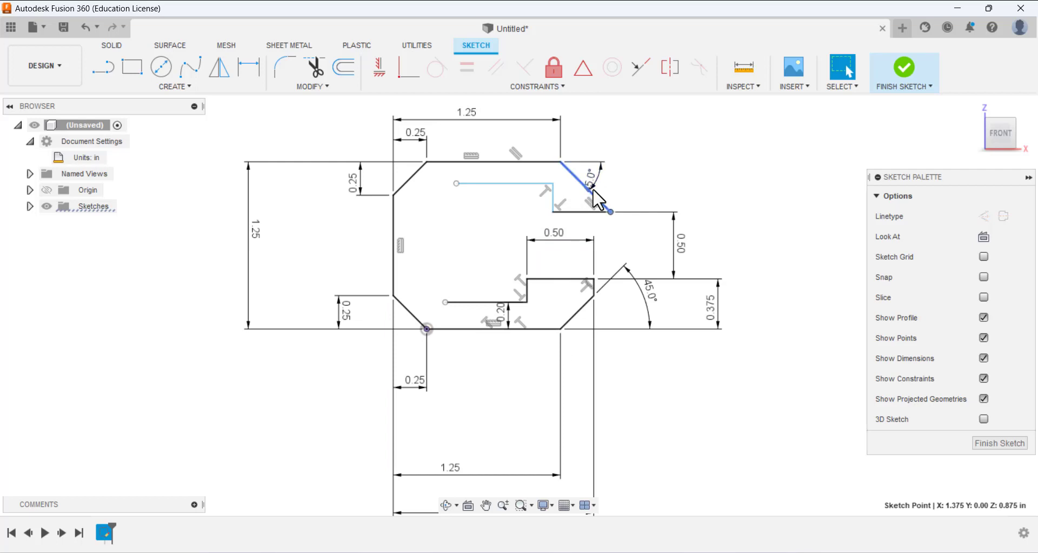
# Step: Move the upper 45-degree dimension label outward and delete the short horizontal line at the upper-right slanted line's lower end
pyautogui.click(619, 187)
pyautogui.press('Escape')
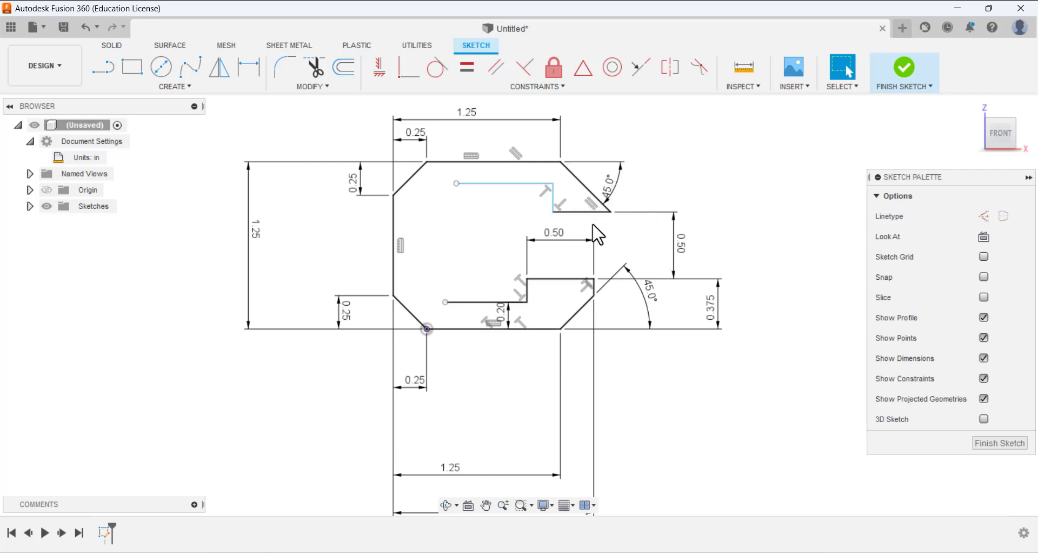
pyautogui.scroll(-3, 609, 217)
pyautogui.scroll(4, 612, 234)
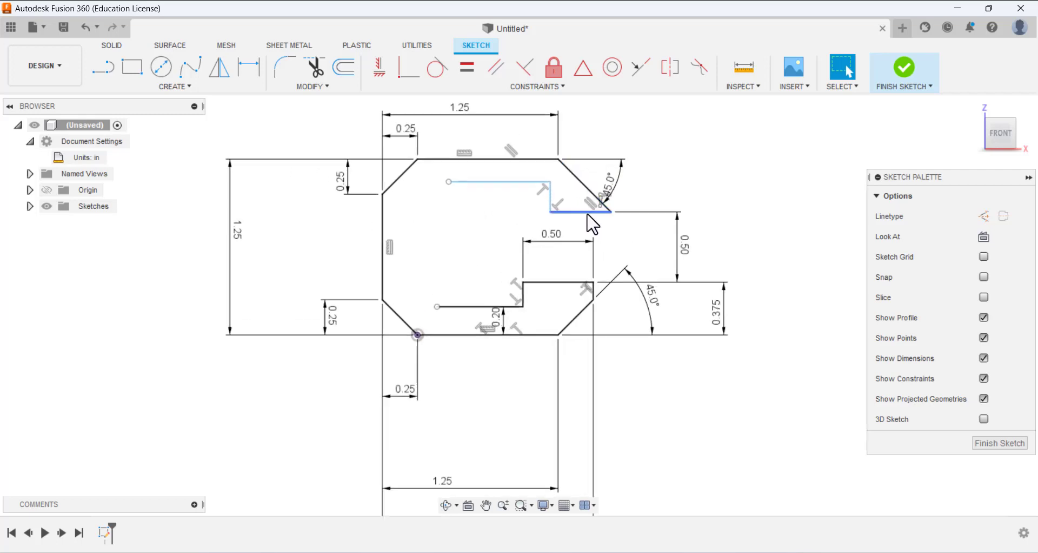
pyautogui.click(588, 215)
pyautogui.click(635, 243)
pyautogui.click(589, 216)
pyautogui.press('Delete')
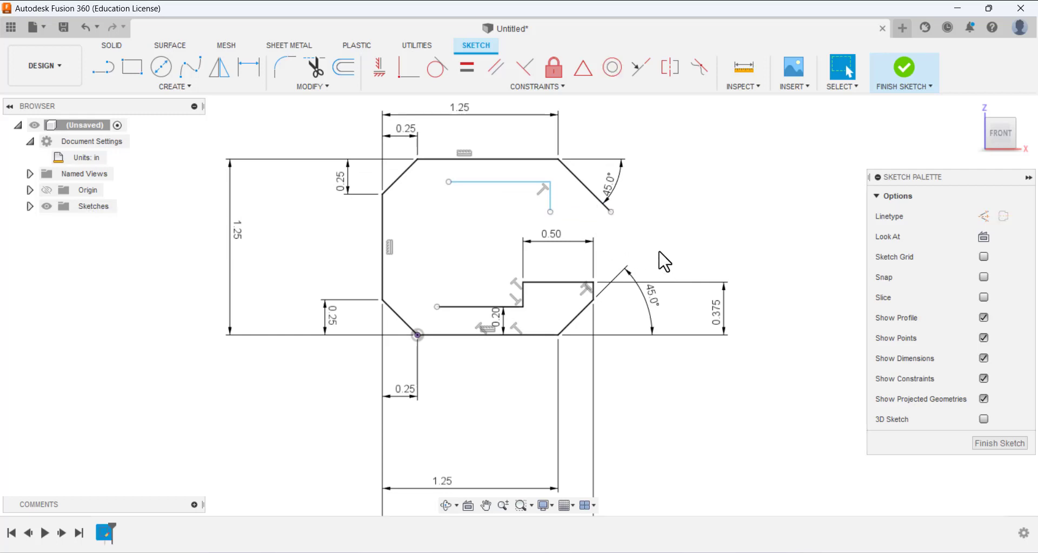
# Step: Shorten the upper-right slanted line and draw a short vertical line down from its endpoint, followed by an open-ended horizontal line left
pyautogui.moveTo(610, 212); pyautogui.dragTo(593, 207)
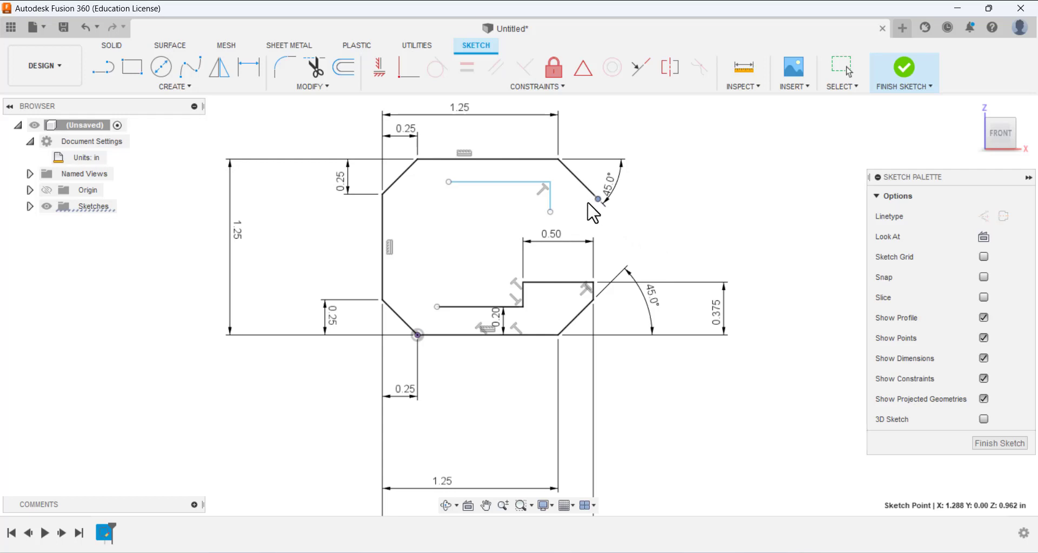
pyautogui.click(103, 67)
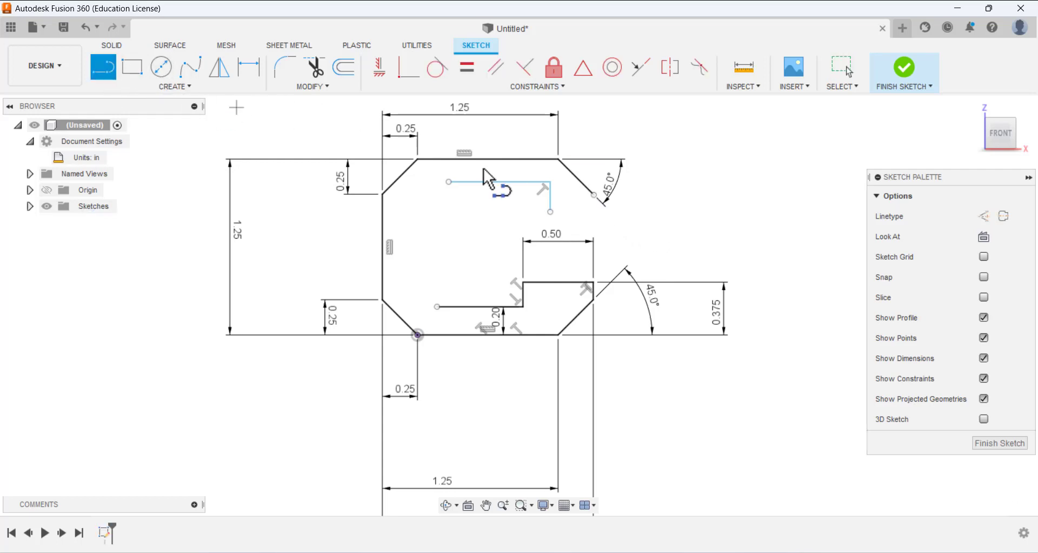
pyautogui.click(595, 197)
pyautogui.click(594, 216)
pyautogui.click(535, 217)
pyautogui.press('Escape')
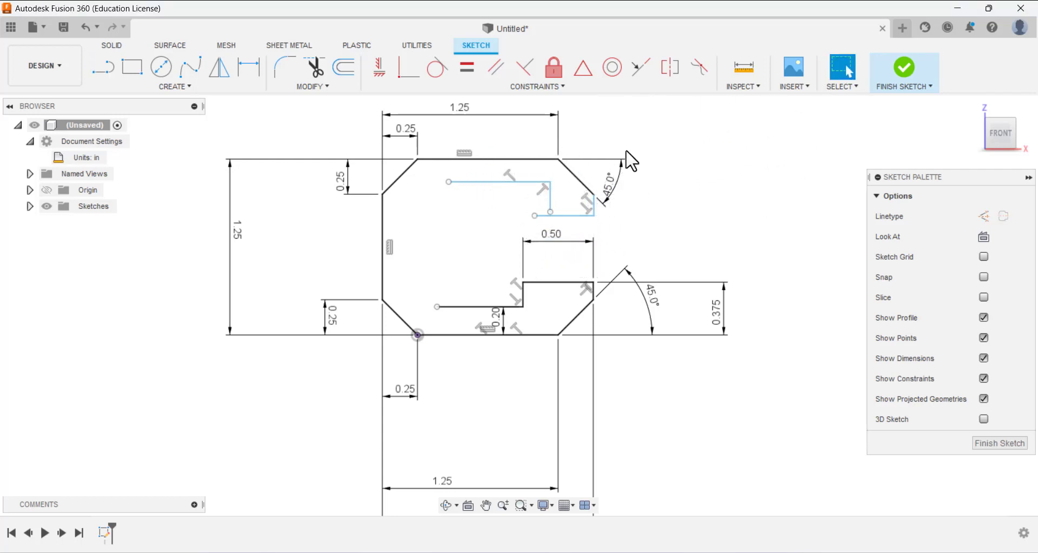
# Step: Move the upper inner corner left and make its vertical line's lower endpoint coincident with the new horizontal line's open end
pyautogui.moveTo(551, 183); pyautogui.dragTo(528, 175)
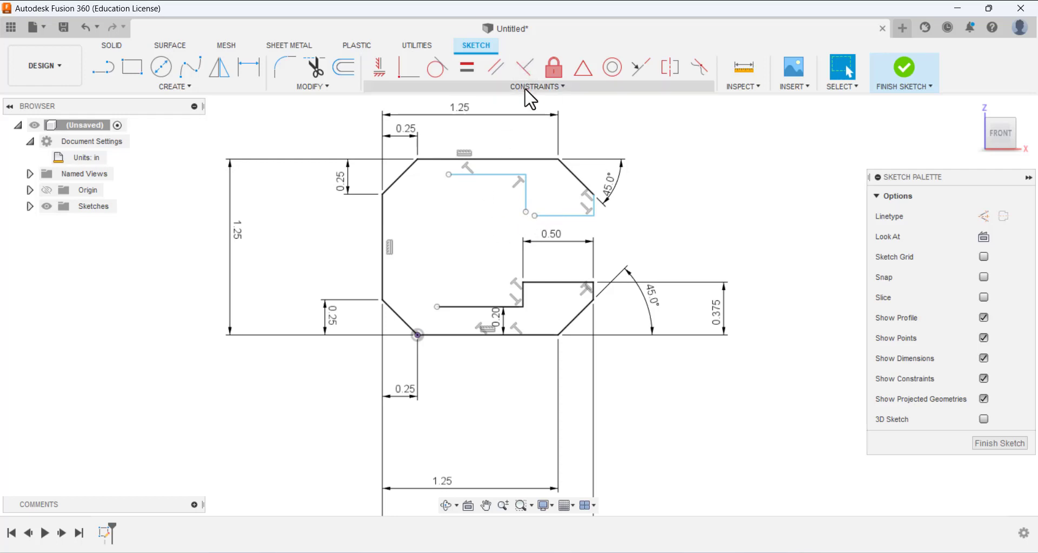
pyautogui.click(403, 76)
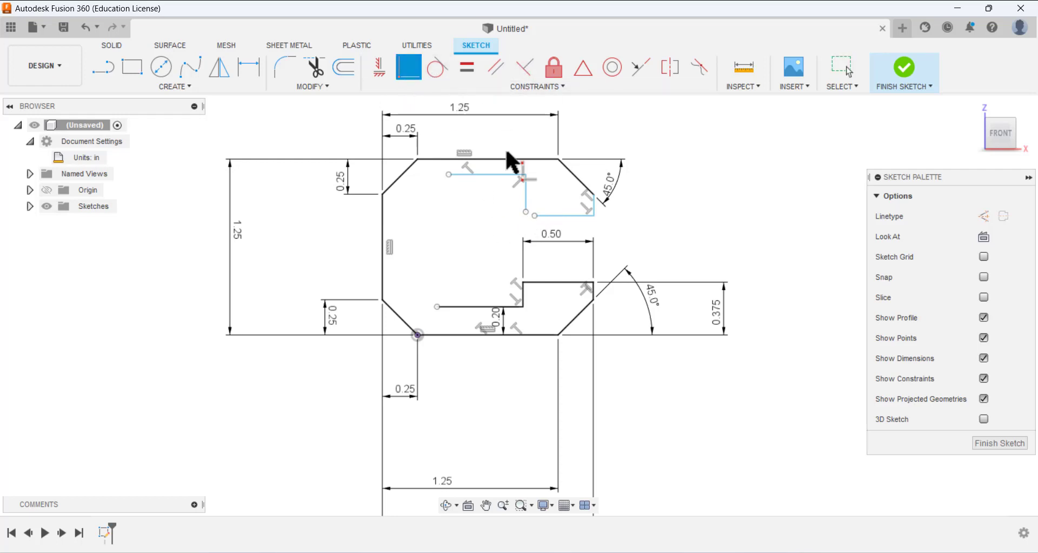
pyautogui.click(527, 213)
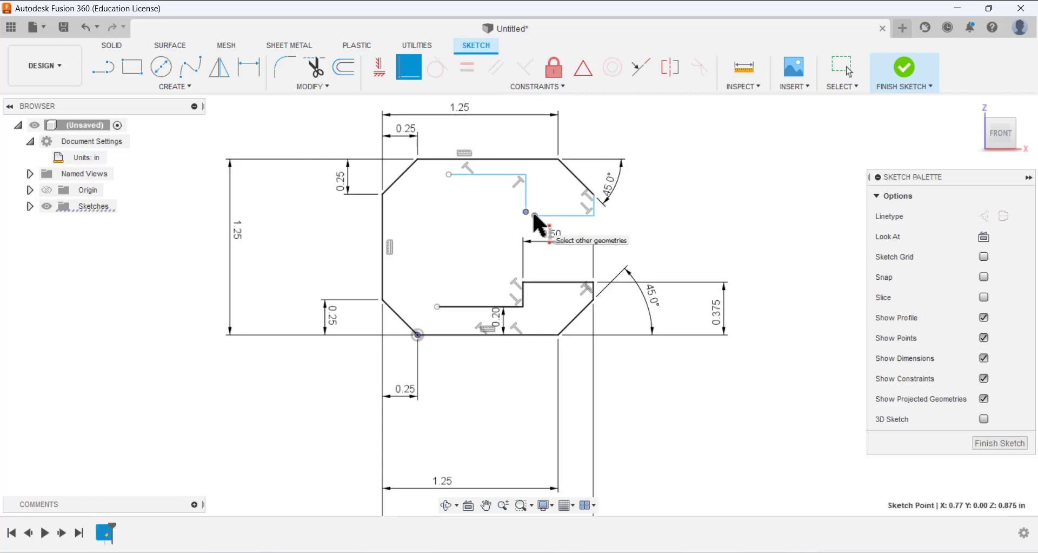
pyautogui.click(536, 215)
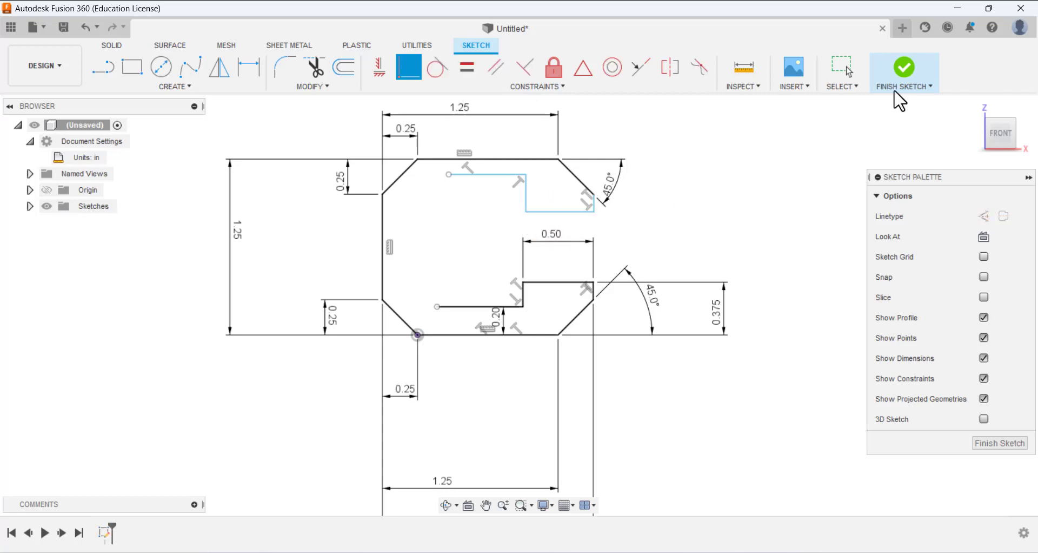
pyautogui.click(843, 69)
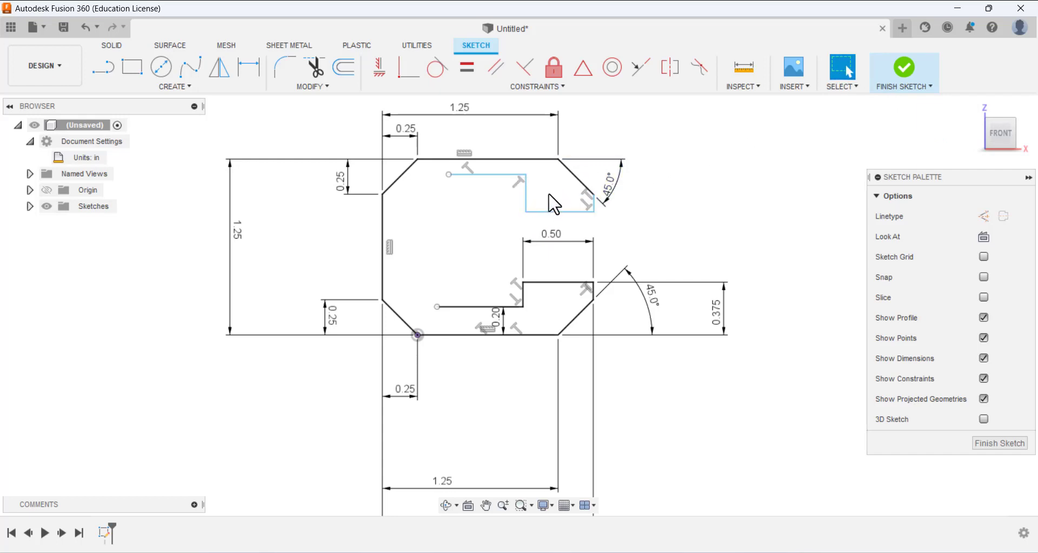
# Step: Dimension the vertical gap between the upper profile's lower horizontal line and the top line of the lower step as 0.5 in
pyautogui.scroll(3, 653, 175)
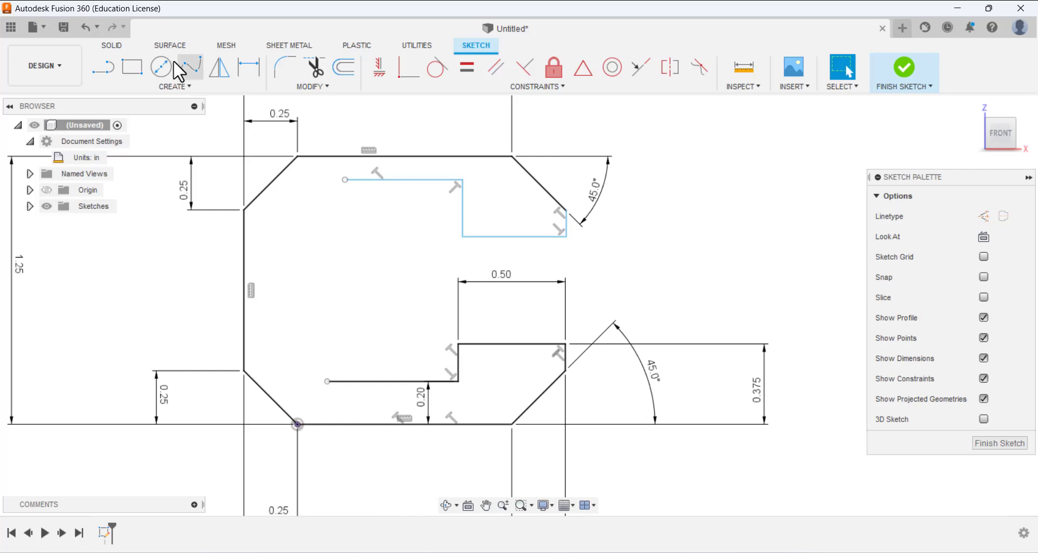
pyautogui.click(249, 67)
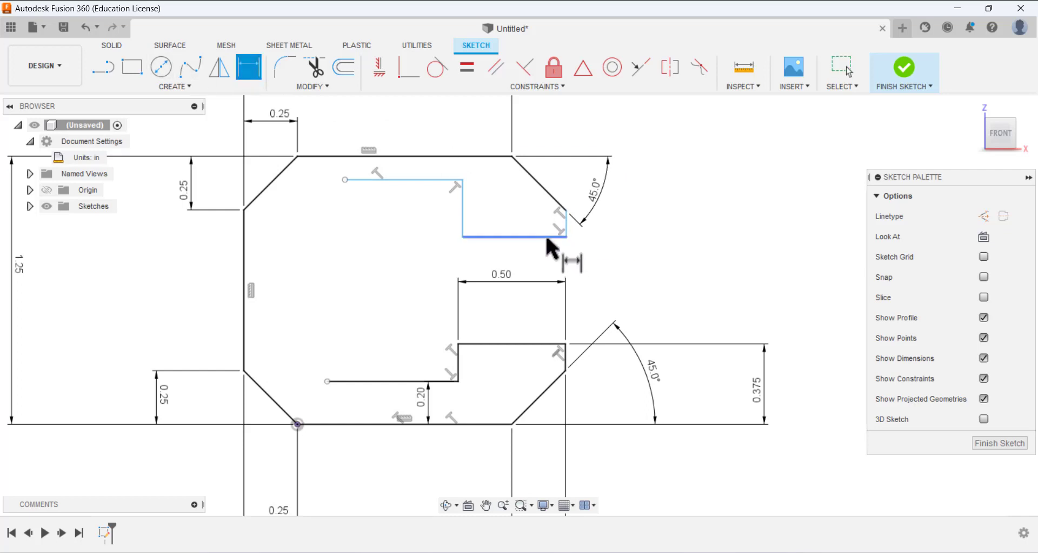
pyautogui.click(550, 237)
pyautogui.click(533, 336)
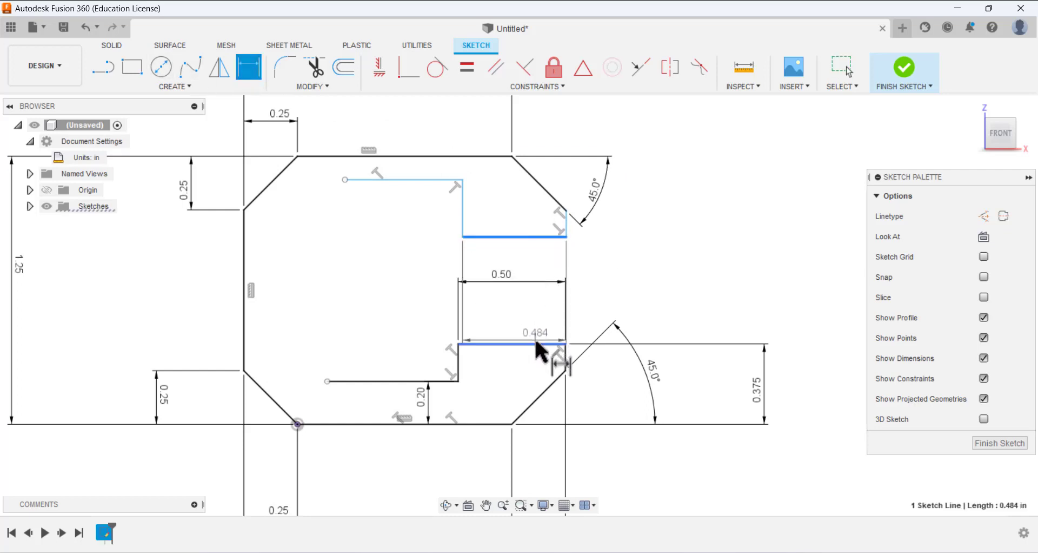
pyautogui.click(748, 288)
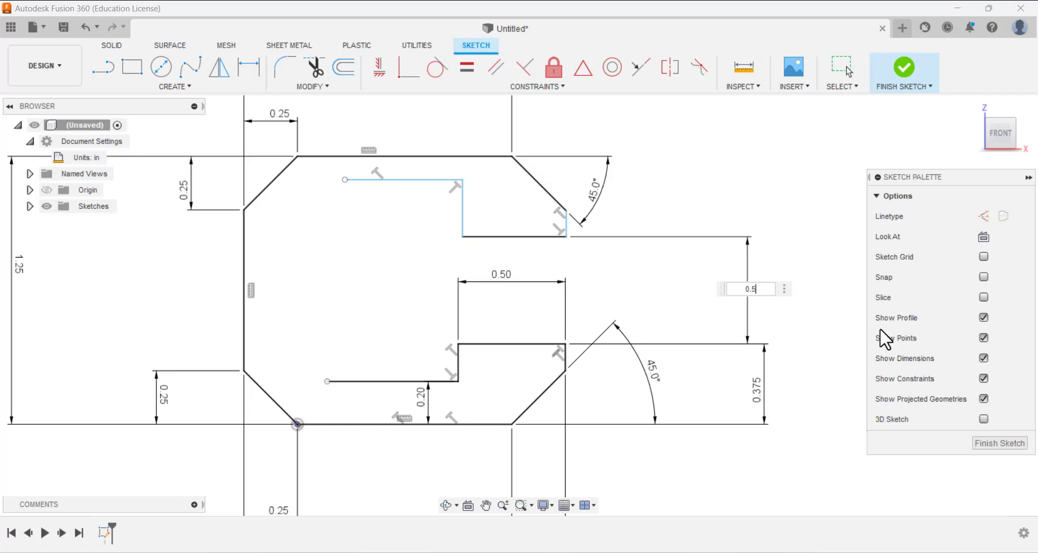
pyautogui.write('0.5')
pyautogui.press('Return')
pyautogui.scroll(1, 670, 198)
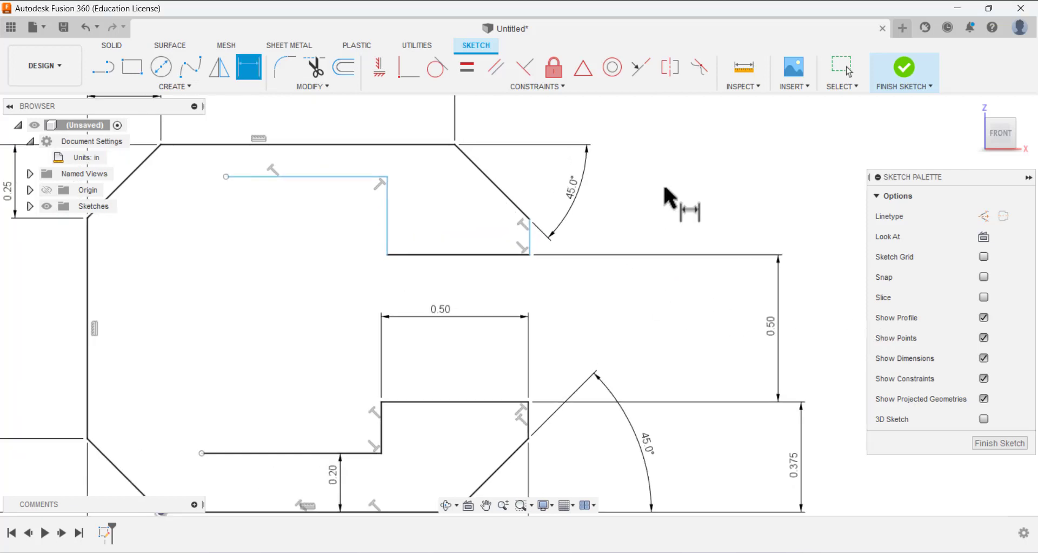
# Step: Dimension the length of the upper profile's lower horizontal line as 0.5 in
pyautogui.scroll(-2, 670, 198)
pyautogui.click(546, 227)
pyautogui.click(568, 239)
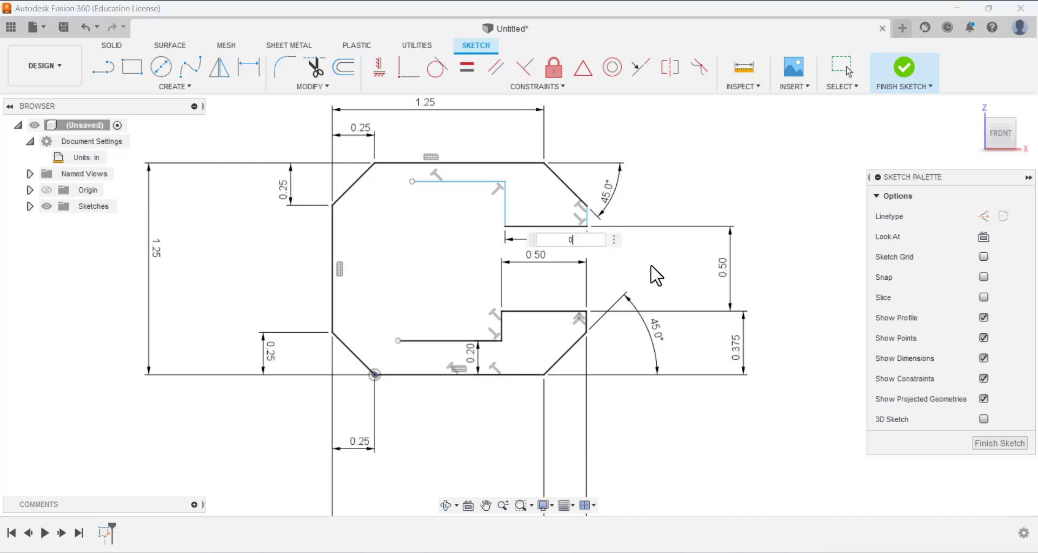
pyautogui.write('0.5')
pyautogui.press('Return')
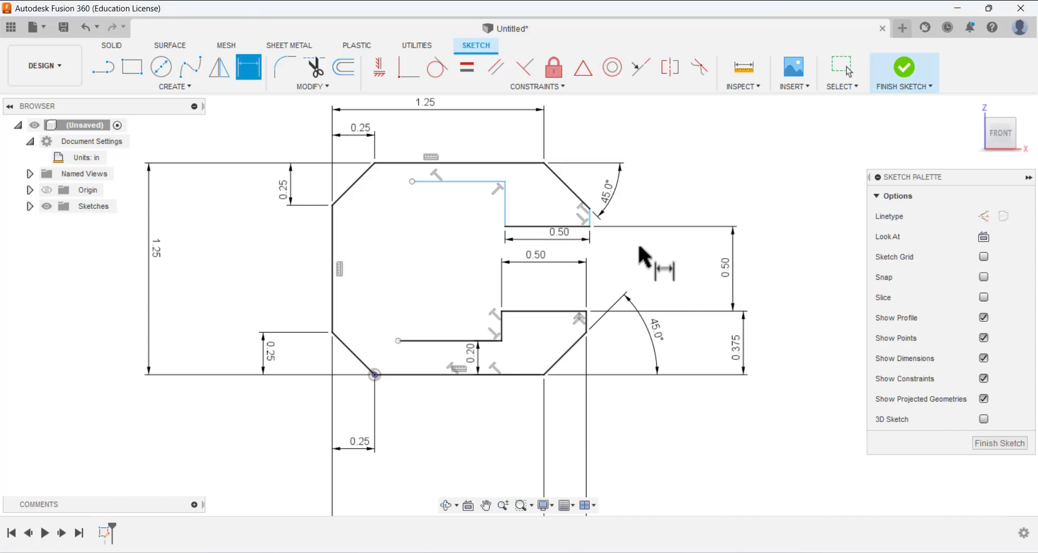
# Step: Try to dimension the vertical distance from the top line's right endpoint to the right corner of the upper profile's lower horizontal line
pyautogui.click(590, 226)
pyautogui.click(544, 162)
pyautogui.click(699, 181)
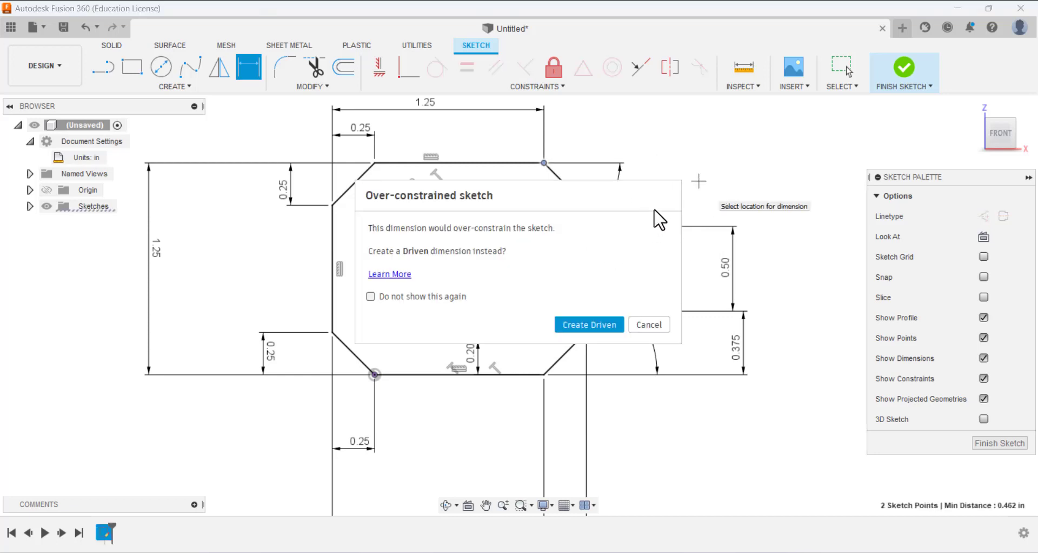
pyautogui.click(648, 324)
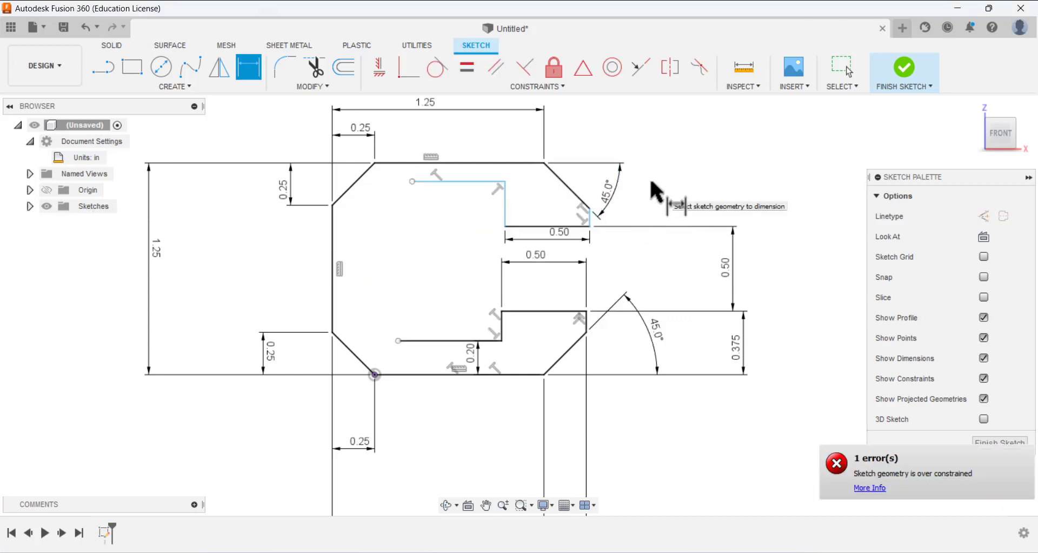
# Step: Move the right corner of the upper profile's lower horizontal line sideways until it sits roughly above the lower step's right corner
pyautogui.click(840, 73)
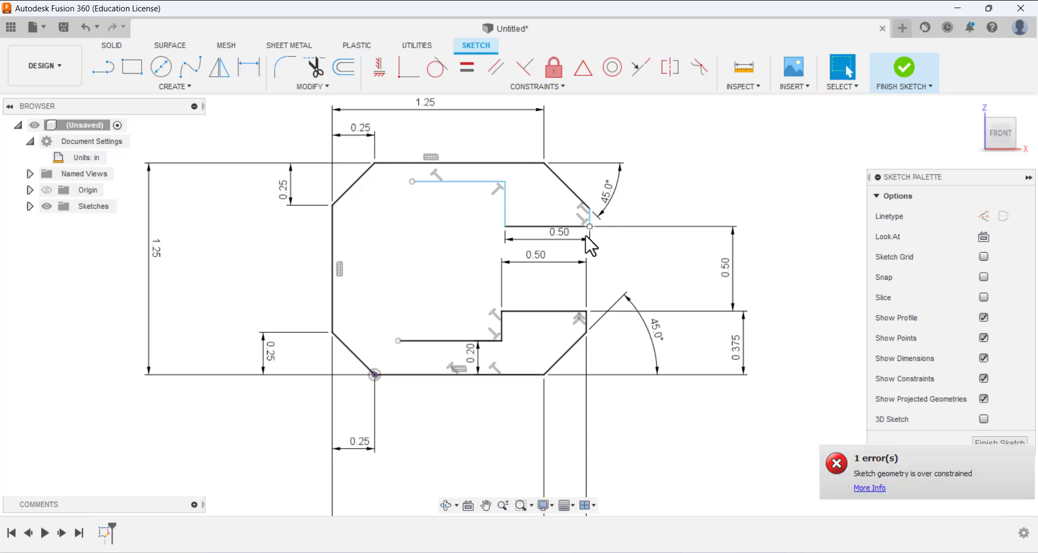
pyautogui.click(589, 226)
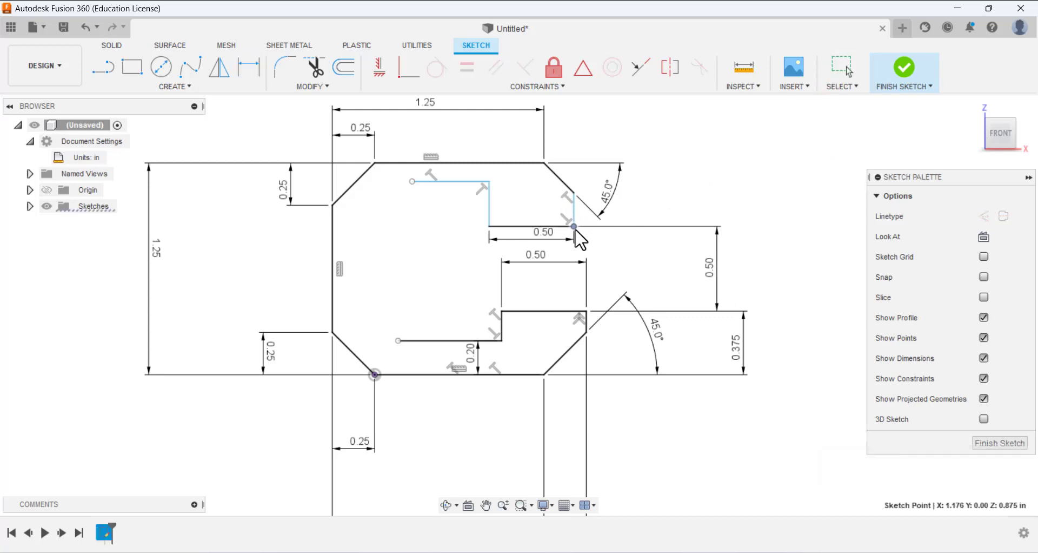
pyautogui.moveTo(582, 235); pyautogui.dragTo(589, 234)
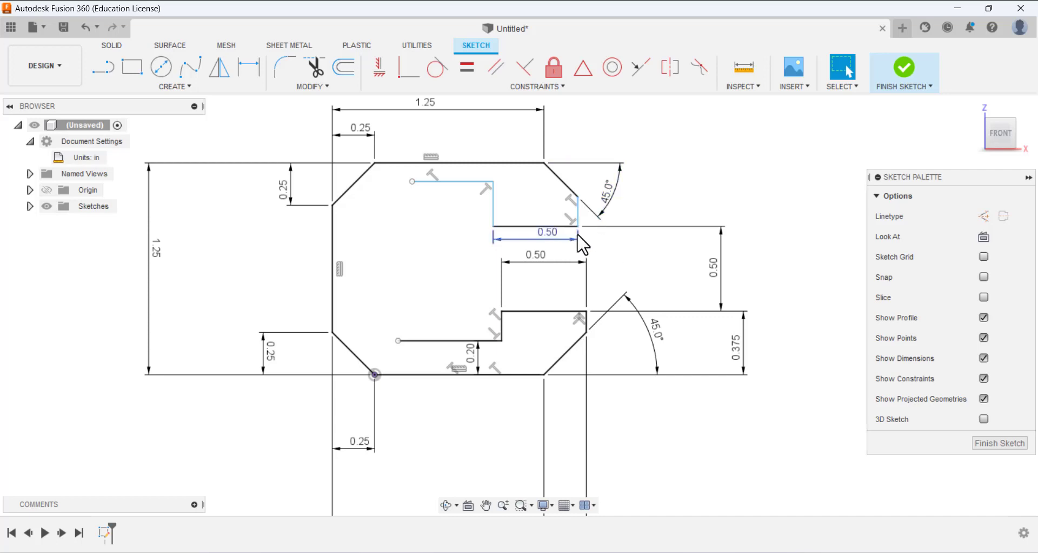
pyautogui.moveTo(578, 229); pyautogui.dragTo(584, 231)
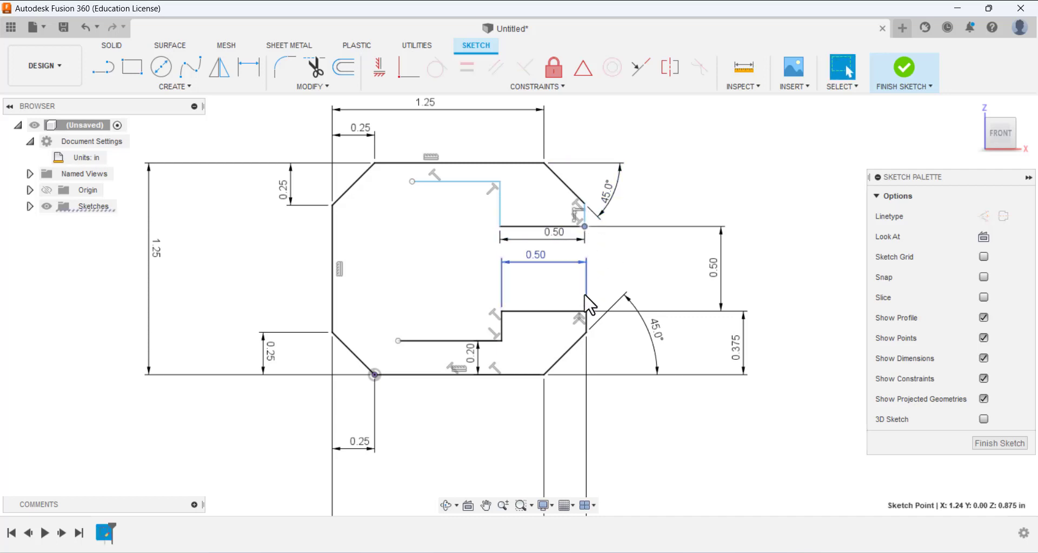
pyautogui.click(671, 190)
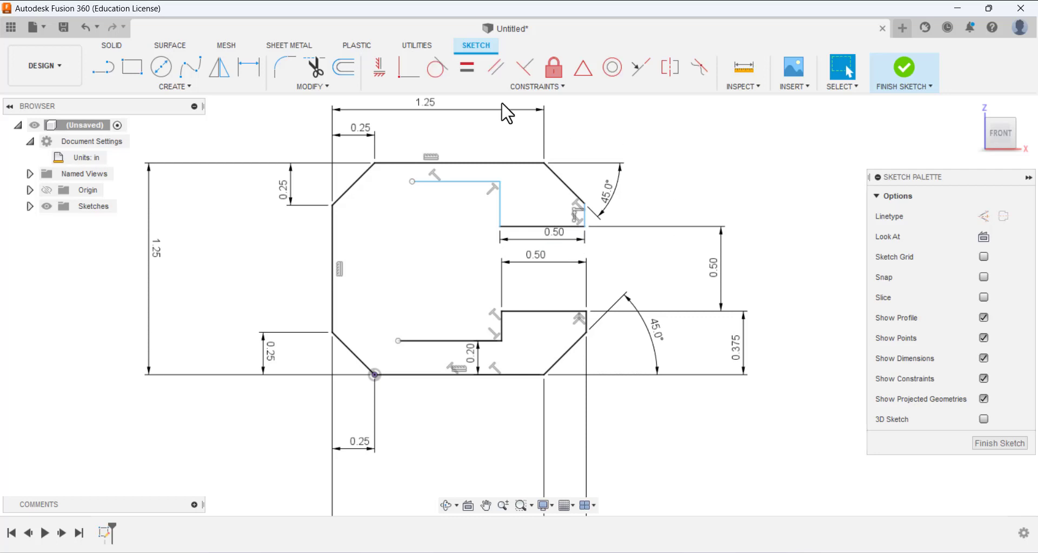
# Step: Align the right corner of the upper profile's lower line vertically with the right corner of the lower step's top line
pyautogui.click(389, 75)
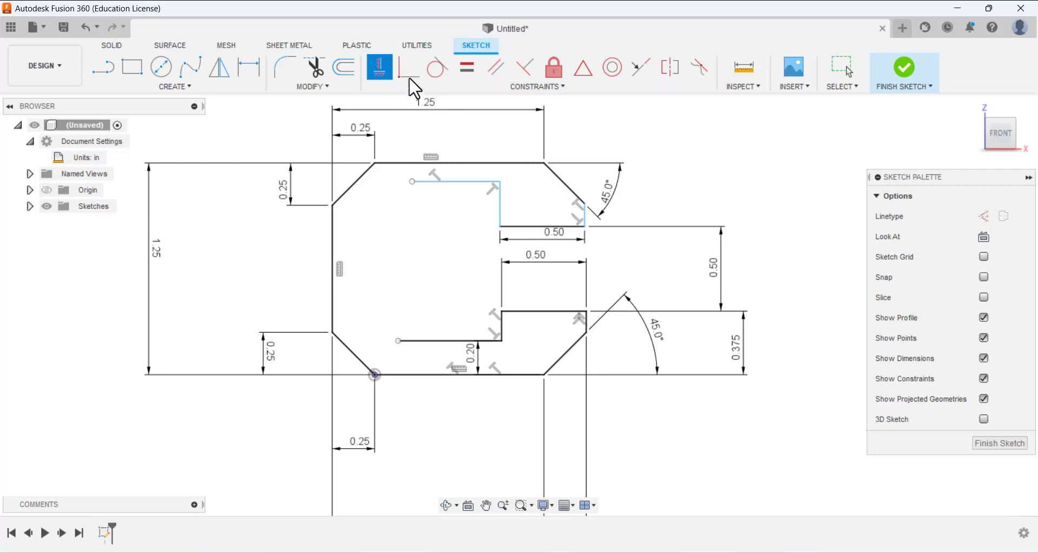
pyautogui.click(584, 226)
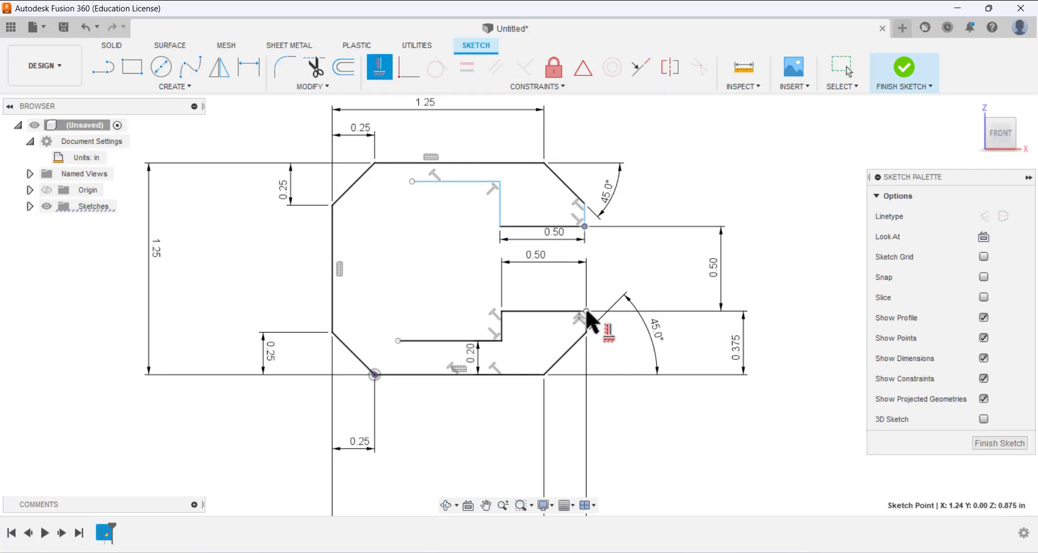
pyautogui.click(587, 312)
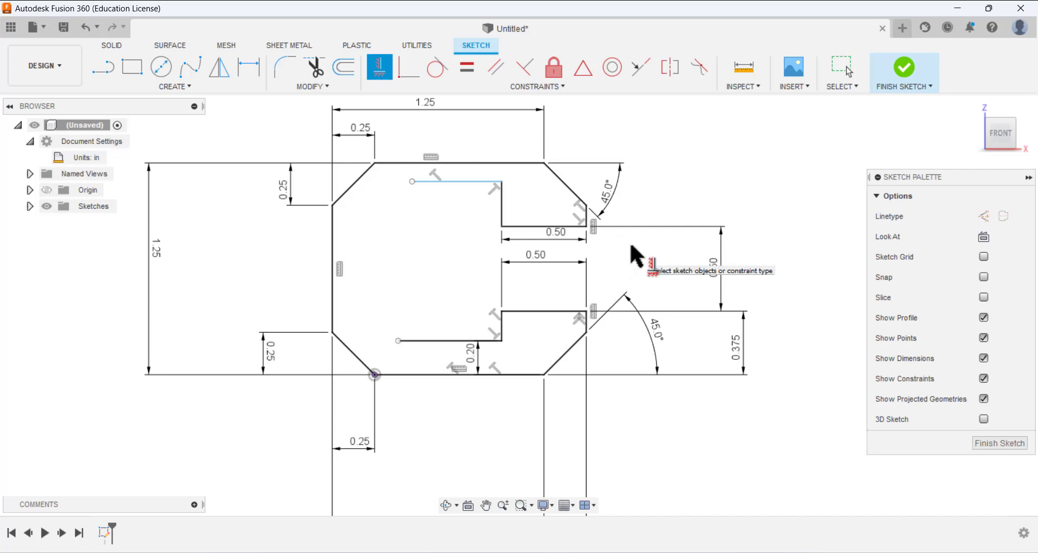
pyautogui.click(481, 163)
pyautogui.click(482, 173)
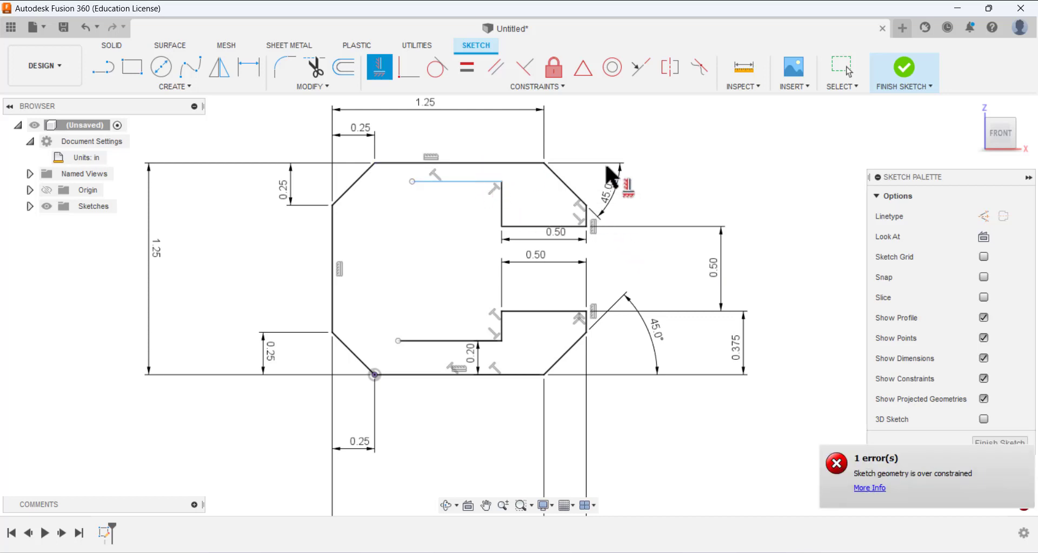
pyautogui.click(842, 70)
# Step: Dimension the vertical distance between the outer top line and the upper inner horizontal line as 0.2 in
pyautogui.click(249, 69)
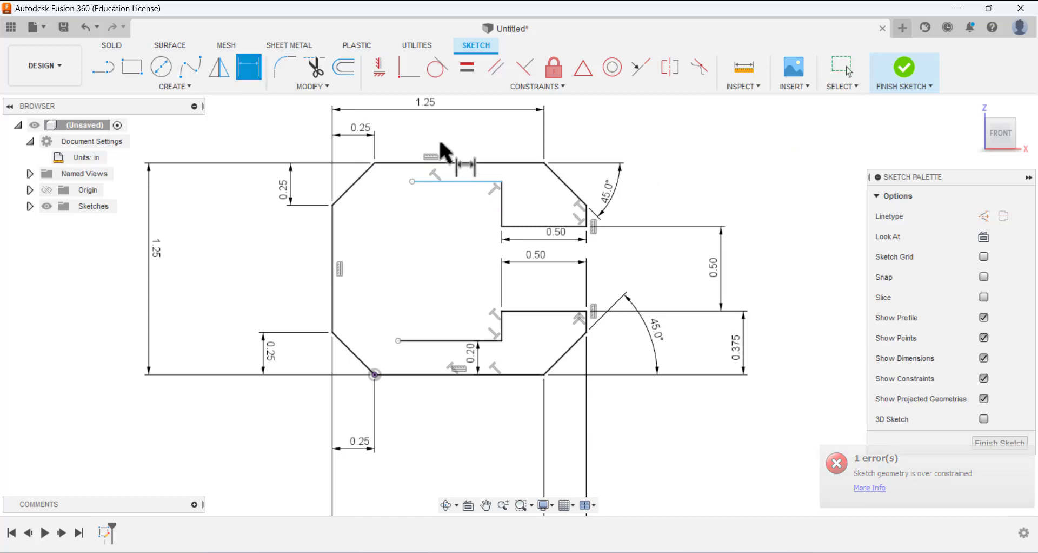
pyautogui.click(480, 163)
pyautogui.click(482, 180)
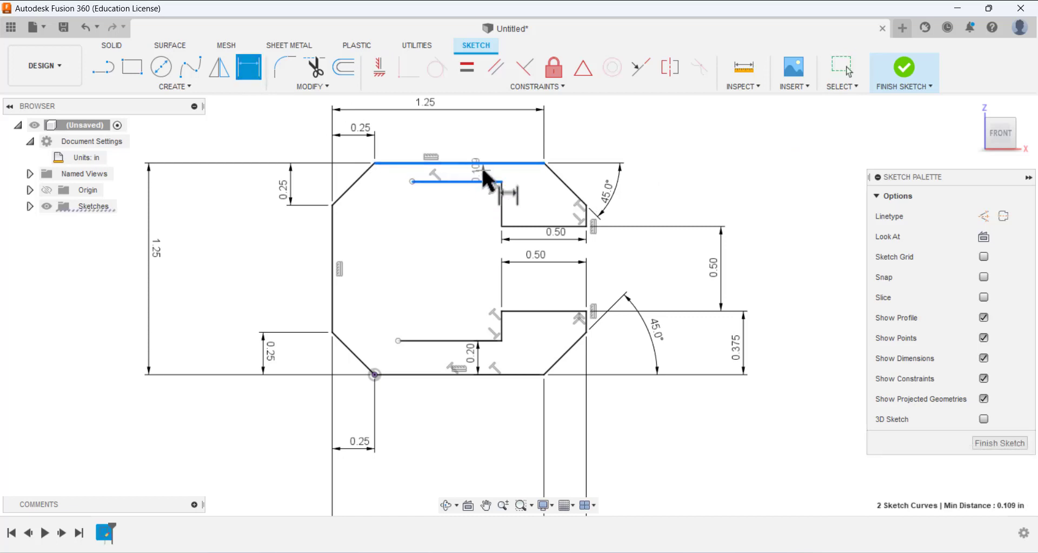
pyautogui.click(487, 176)
pyautogui.write('0.2')
pyautogui.press('Return')
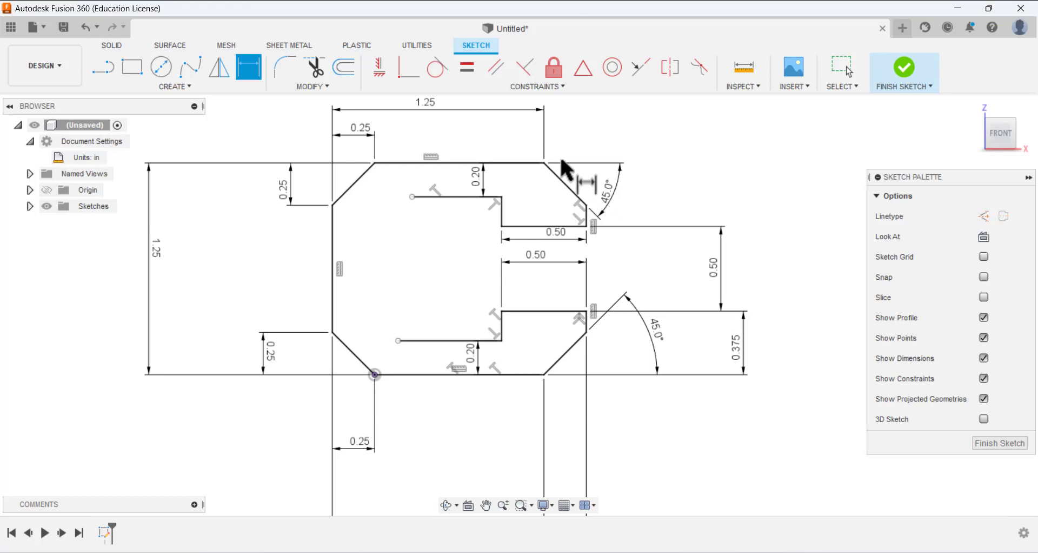
# Step: Close the C profile with a slanted line, a vertical line and a second slanted line joining the open ends of the inner horizontals
pyautogui.click(106, 67)
pyautogui.click(398, 340)
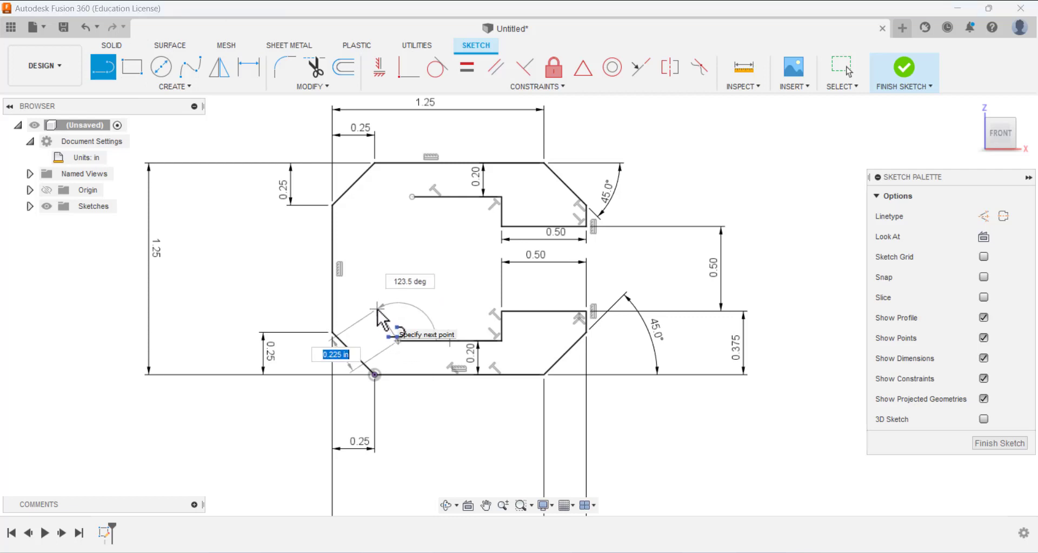
pyautogui.click(378, 312)
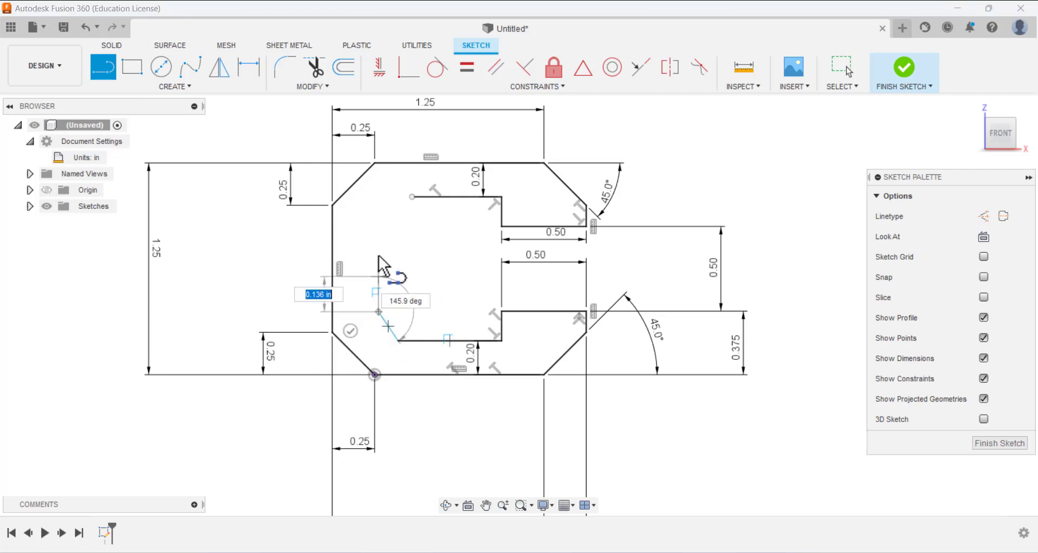
pyautogui.click(379, 221)
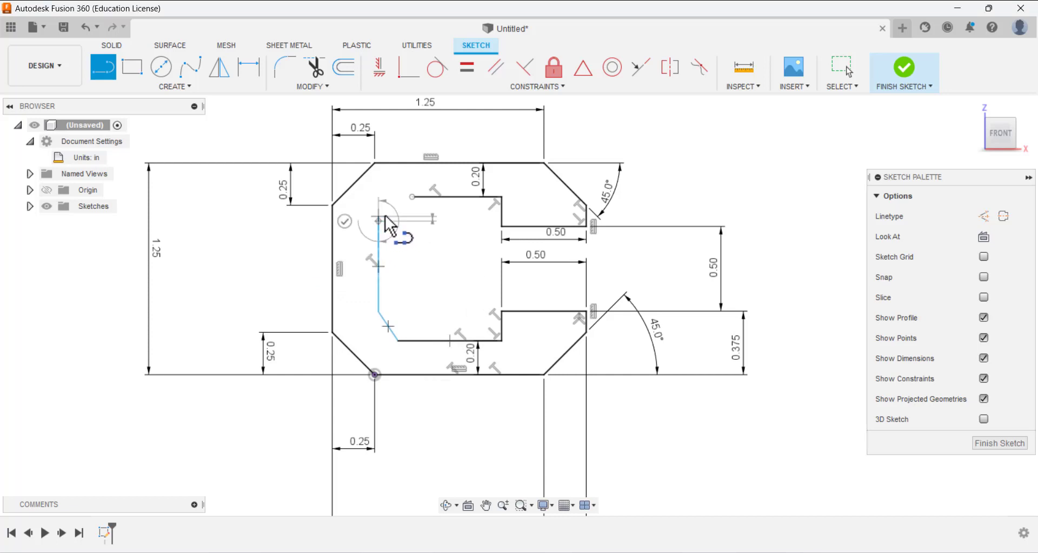
pyautogui.click(413, 196)
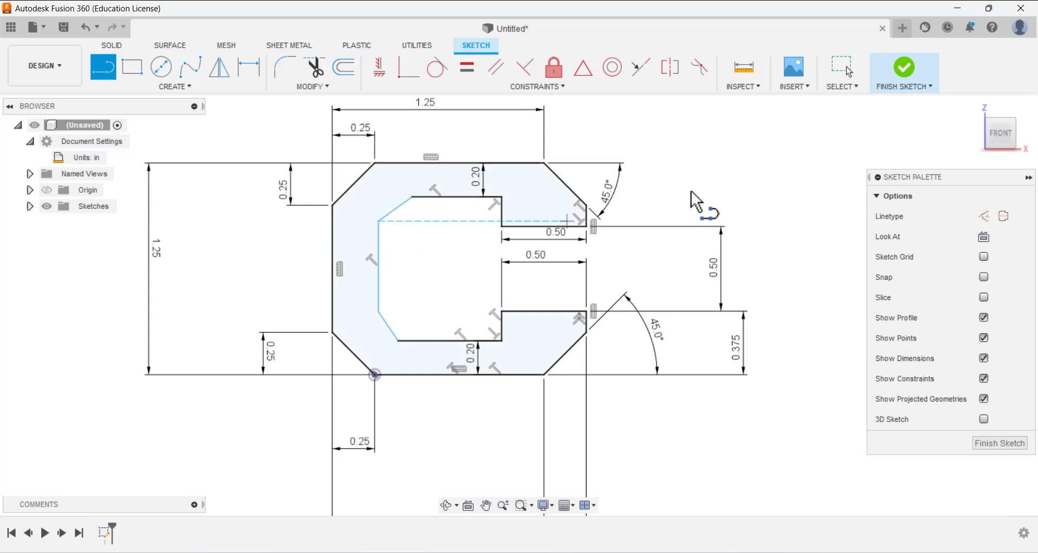
pyautogui.click(841, 70)
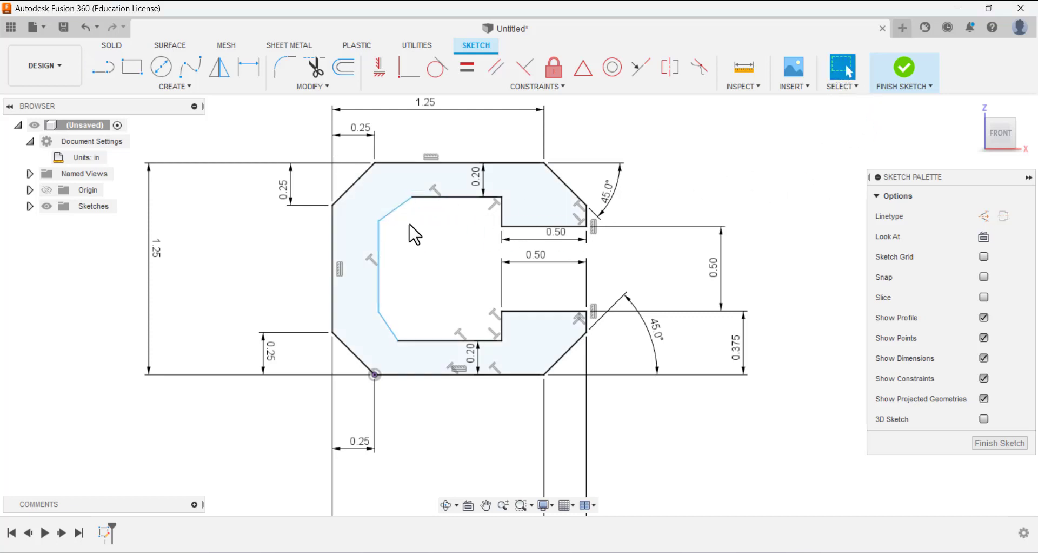
# Step: Dimension the angle between the upper inner slanted line and the inner vertical line as 45°
pyautogui.scroll(4, 415, 233)
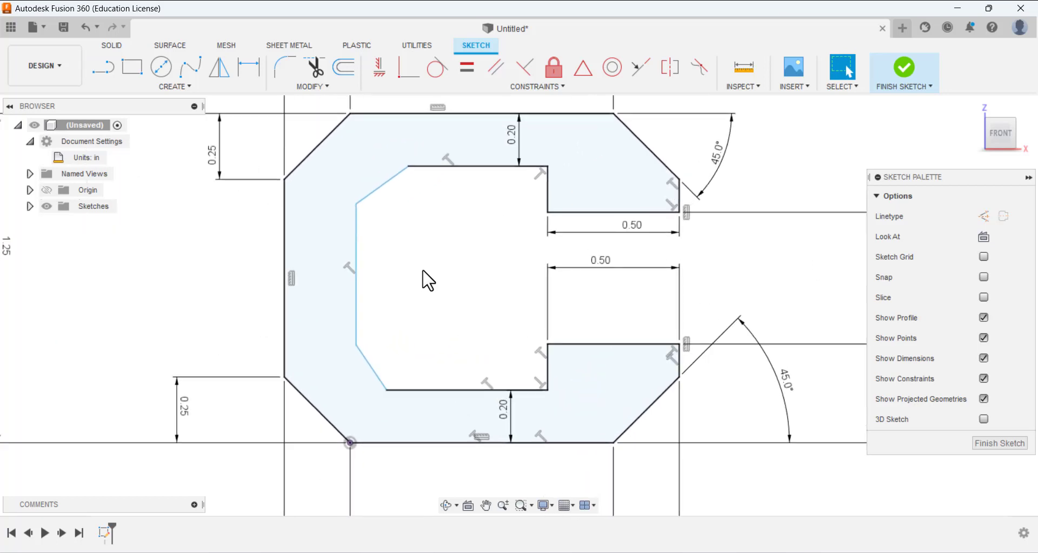
pyautogui.click(253, 64)
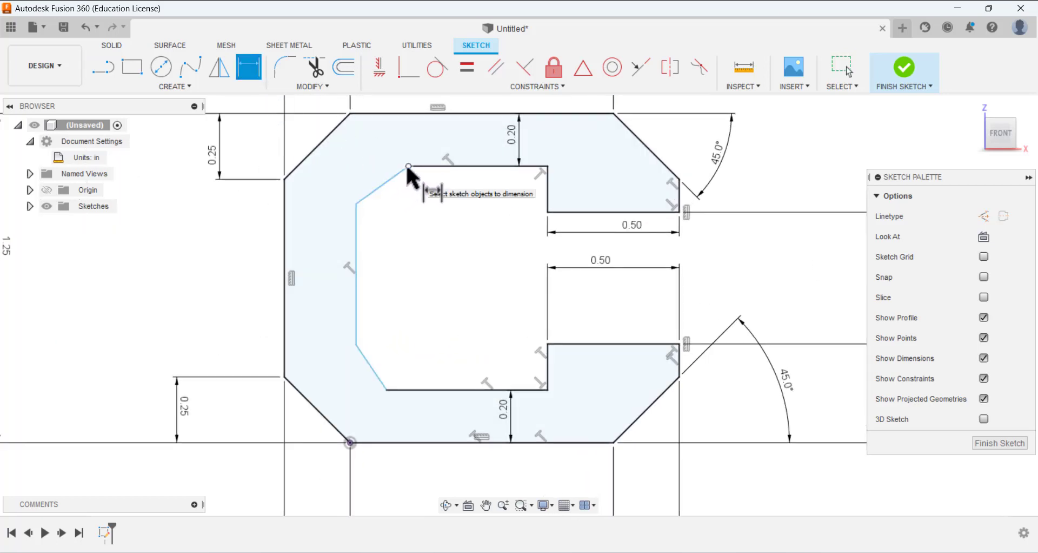
pyautogui.click(383, 183)
pyautogui.click(356, 224)
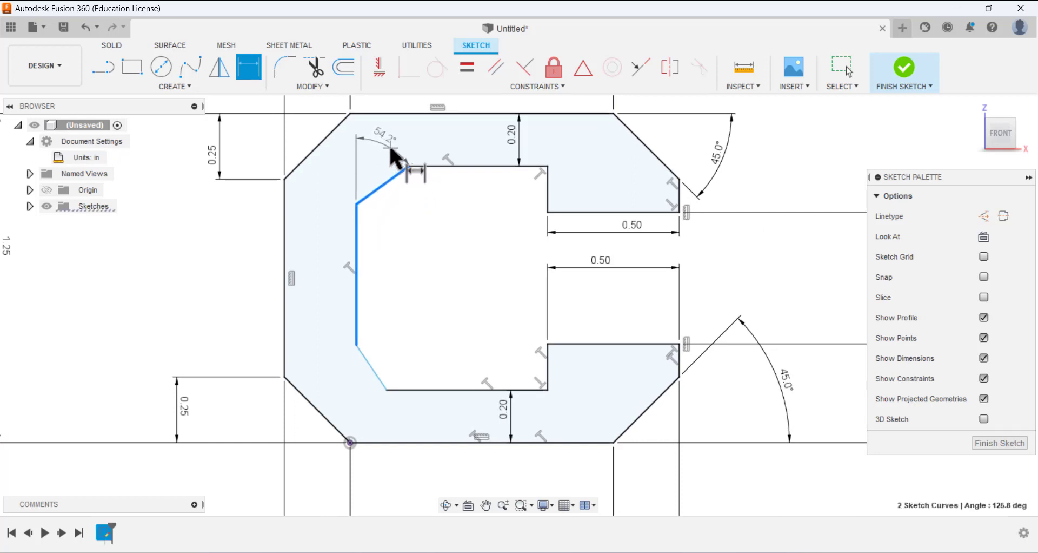
pyautogui.click(390, 157)
pyautogui.press('Return')
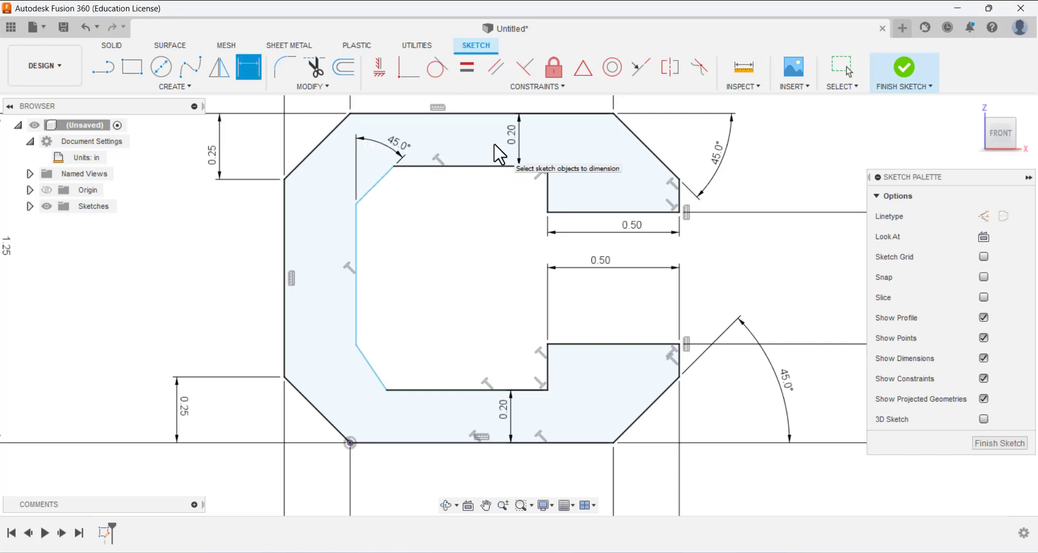
# Step: Dimension the vertical height of the upper inner slanted line as 0.125 in
pyautogui.click(394, 165)
pyautogui.click(357, 204)
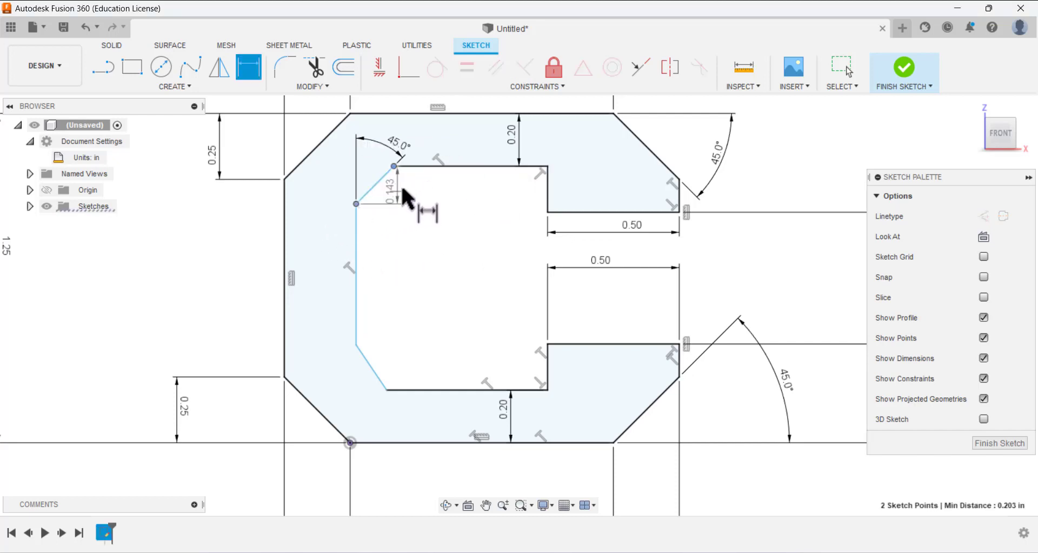
pyautogui.click(418, 192)
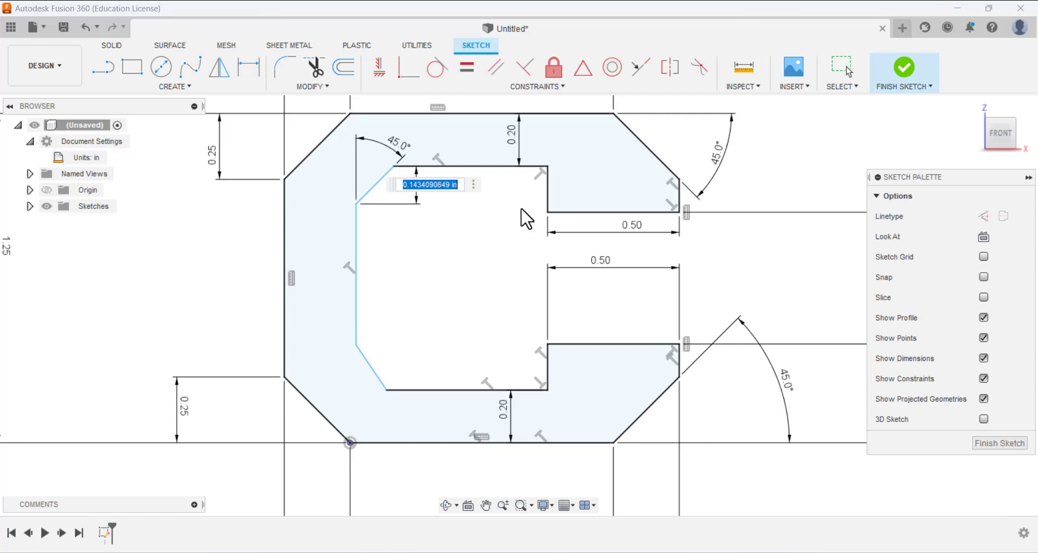
pyautogui.write('.125')
pyautogui.press('Return')
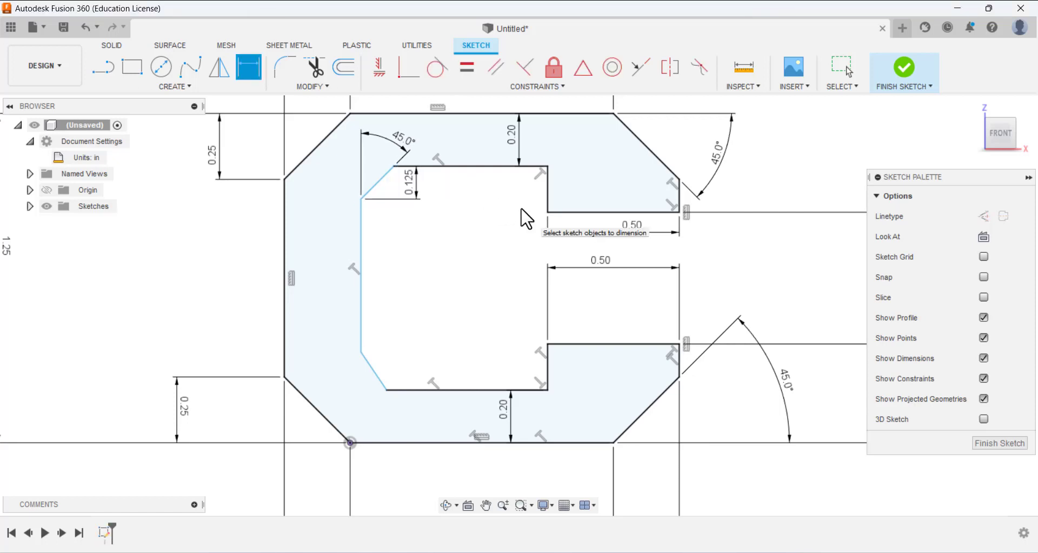
# Step: Dimension the angle between the lower inner slanted line and the inner vertical line as 45°
pyautogui.click(371, 365)
pyautogui.click(362, 346)
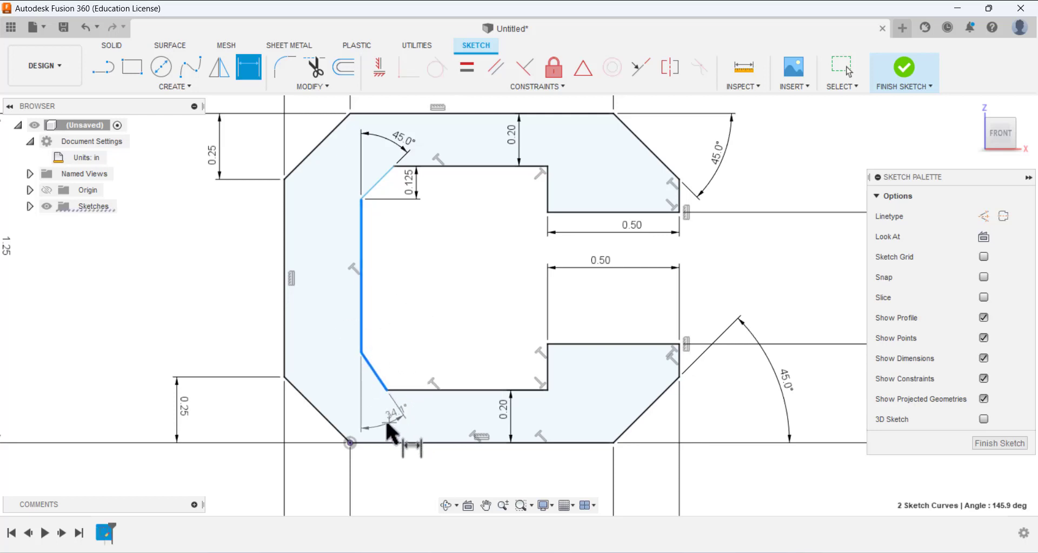
pyautogui.click(388, 430)
pyautogui.write('45')
pyautogui.press('Return')
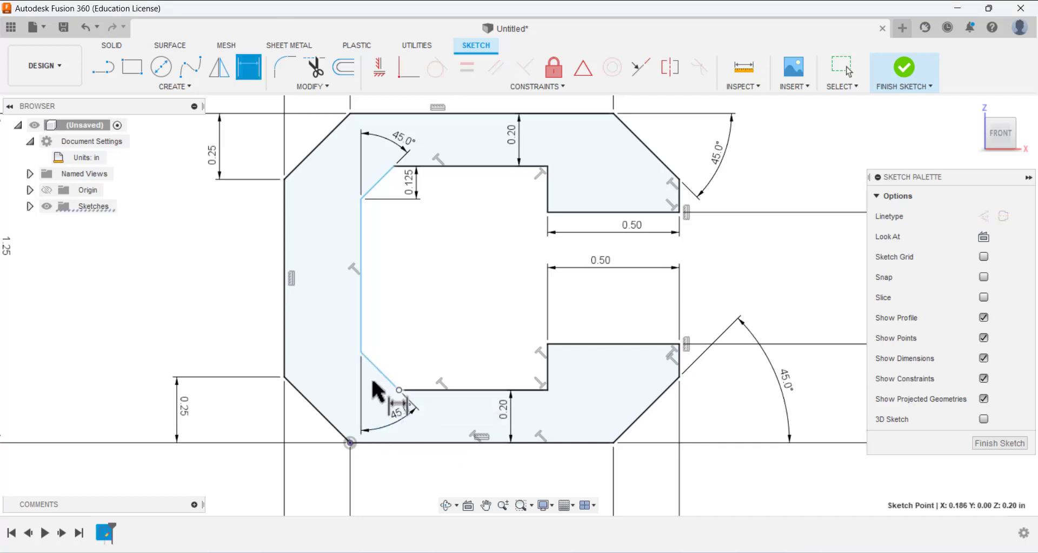
# Step: Dimension the vertical height of the lower inner slanted line as 0.125 in
pyautogui.click(361, 352)
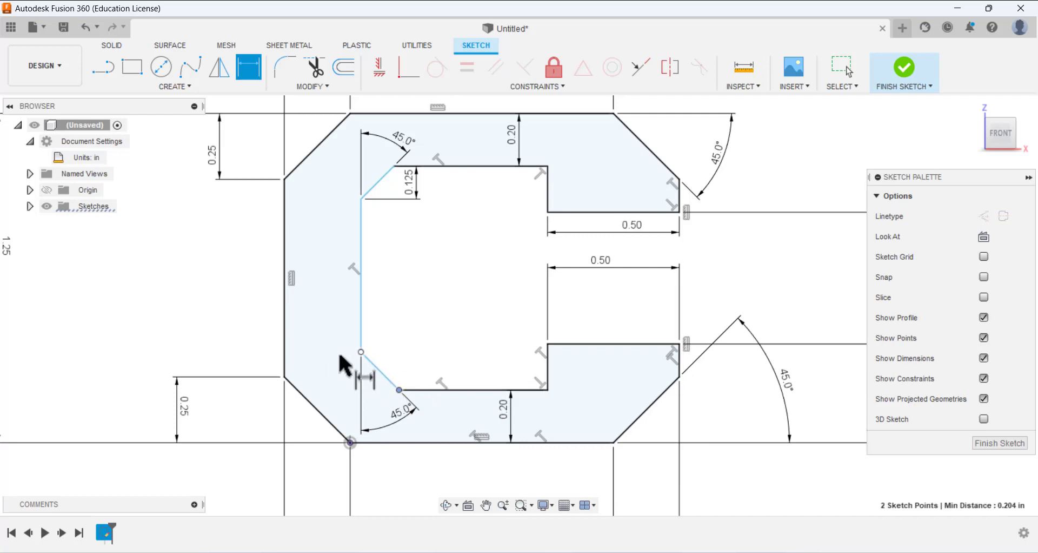
pyautogui.click(321, 365)
pyautogui.write('.125')
pyautogui.press('Return')
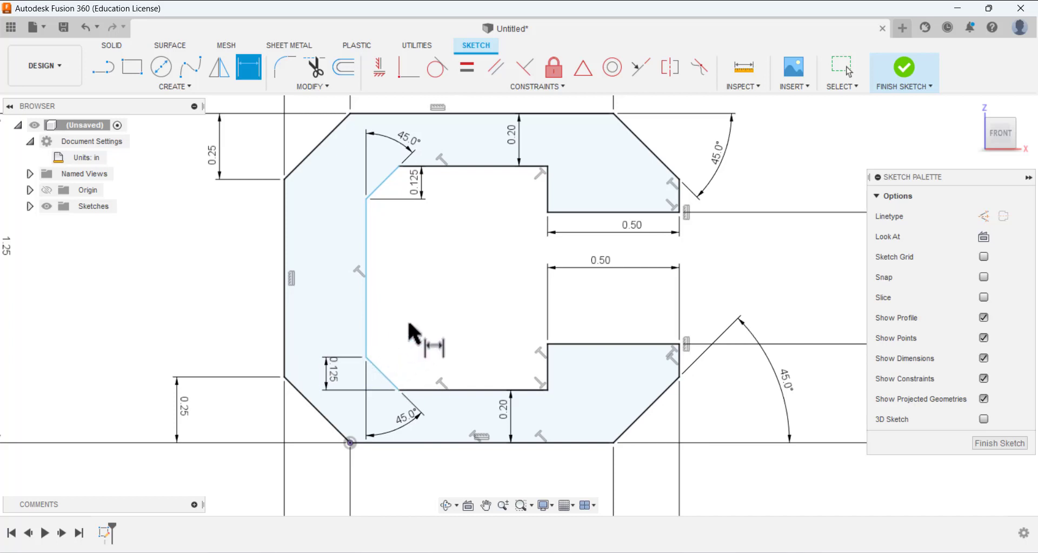
# Step: Dimension the distance between the outer and inner vertical lines of the C as 0.30 in
pyautogui.click(367, 258)
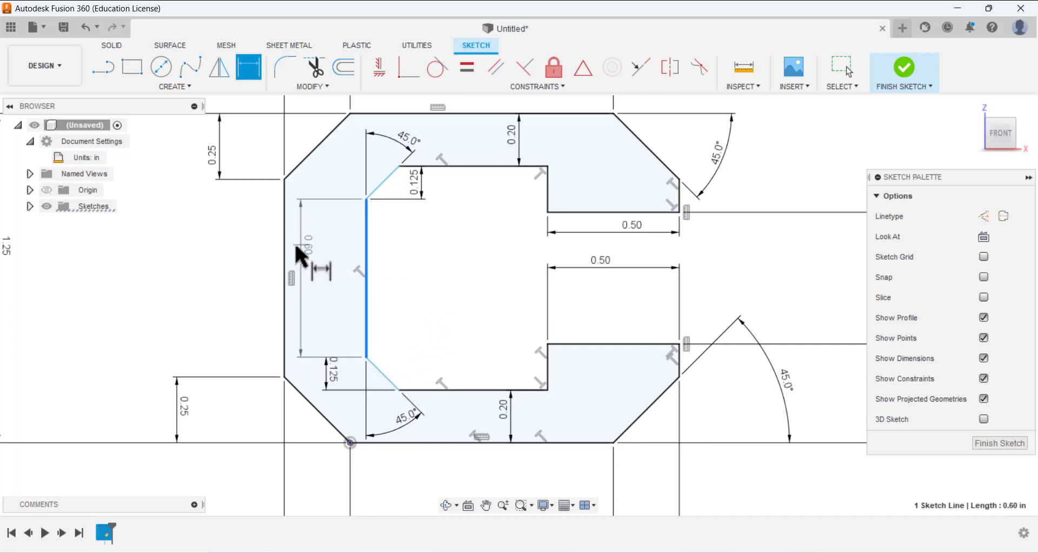
pyautogui.click(286, 252)
pyautogui.click(323, 266)
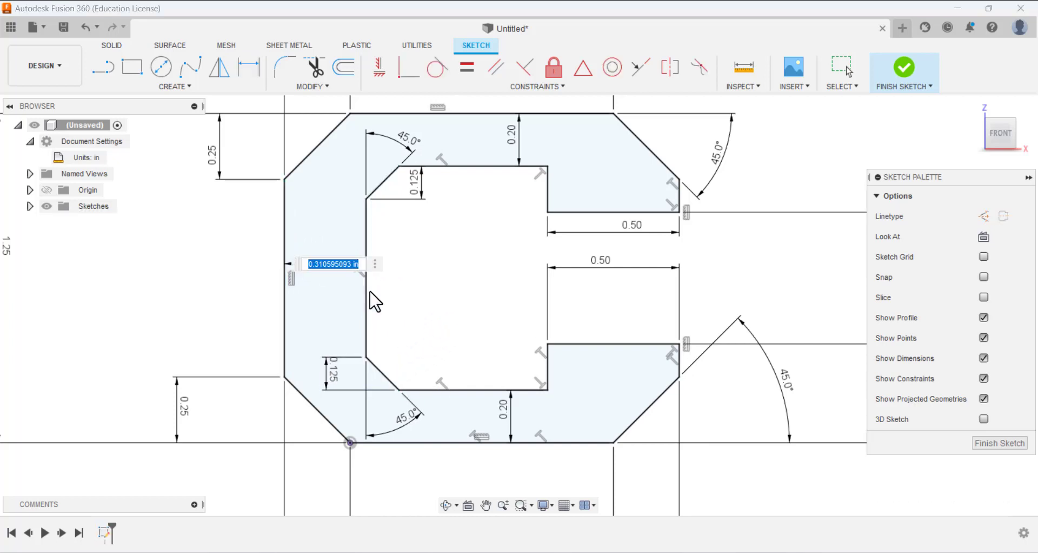
pyautogui.write('.30')
pyautogui.press('Return')
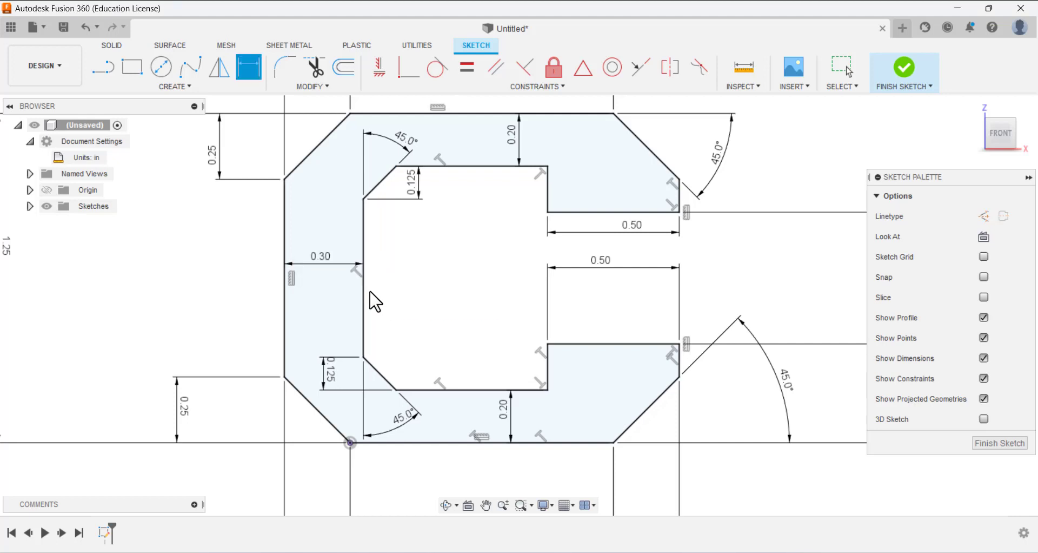
# Step: Check the dimensioned C profile and finish the sketch
pyautogui.scroll(3, 429, 294)
pyautogui.scroll(-5, 476, 280)
pyautogui.scroll(-2, 475, 273)
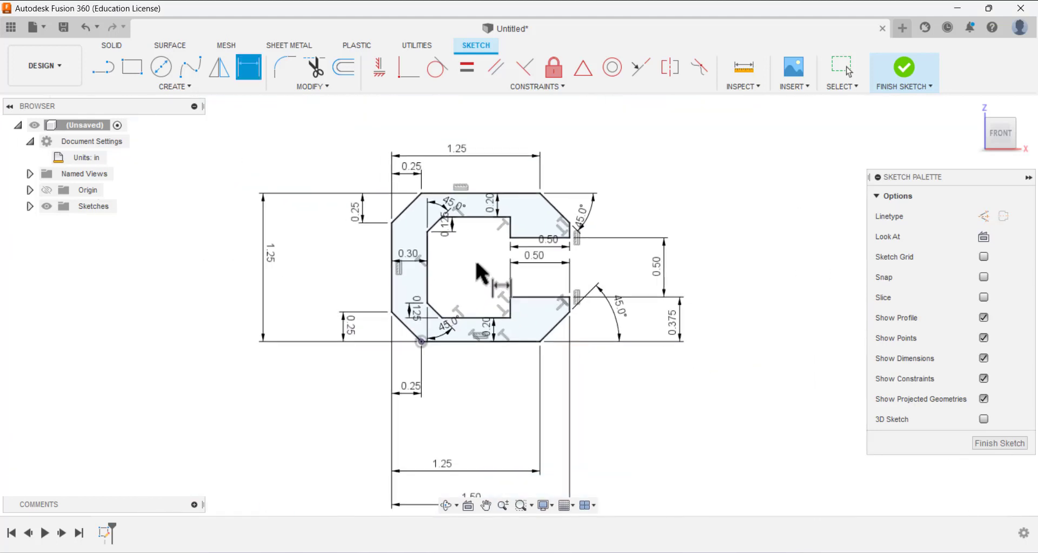
pyautogui.scroll(1, 475, 272)
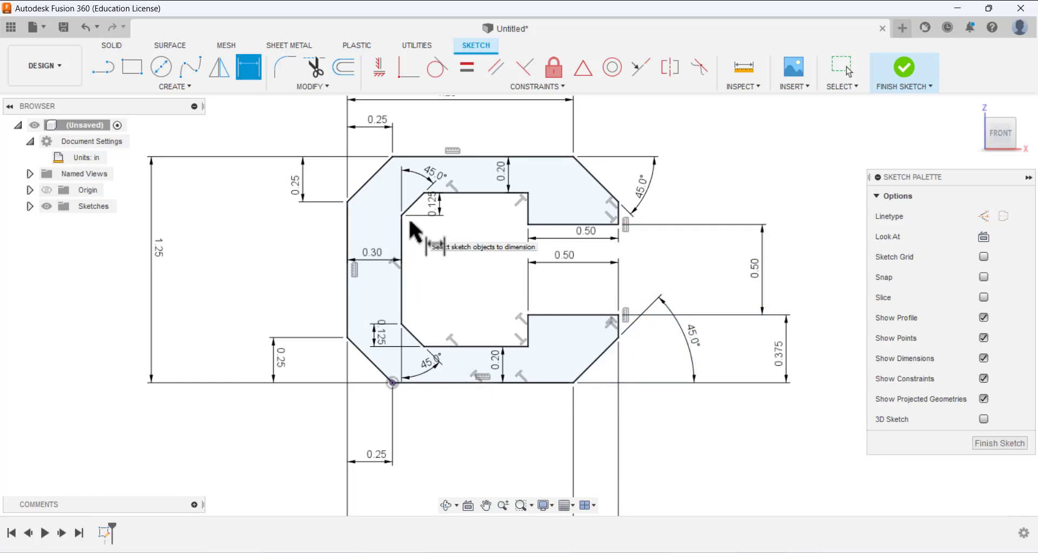
pyautogui.scroll(2, 528, 255)
pyautogui.scroll(-3, 525, 254)
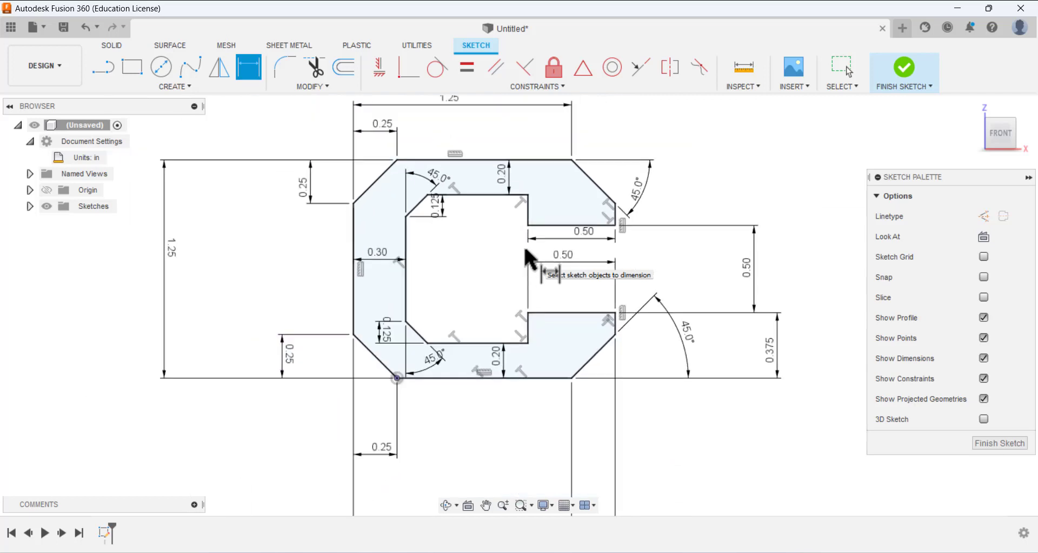
pyautogui.scroll(3, 493, 223)
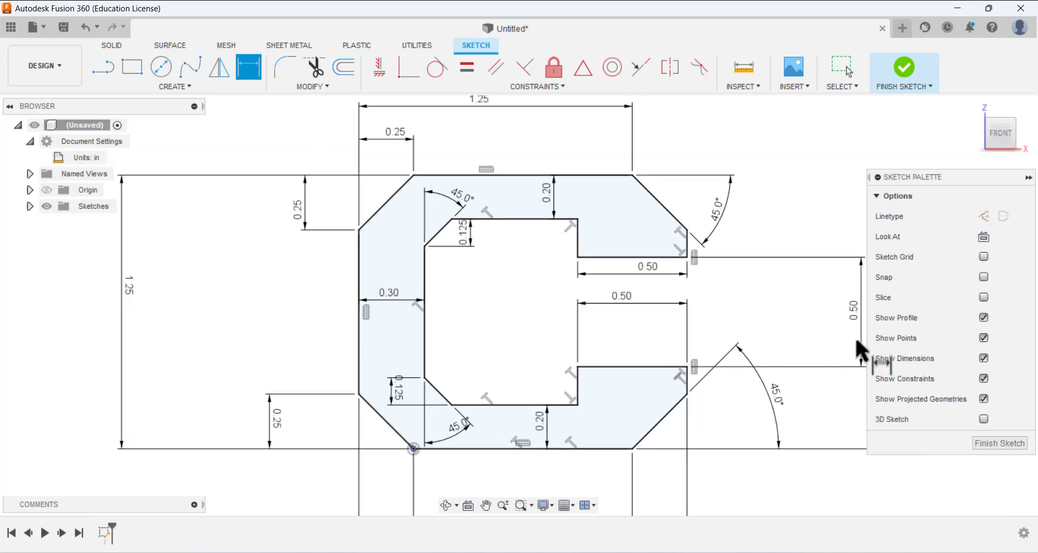
pyautogui.click(995, 444)
# Step: Extrude the closed C profile to one side of the profile plane as a new body
pyautogui.scroll(2, 768, 258)
pyautogui.scroll(-2, 749, 261)
pyautogui.moveTo(749, 261)
pyautogui.keyDown('shift'); pyautogui.mouseDown(button='middle')
pyautogui.moveTo(734, 225)
pyautogui.moveTo(711, 246)
pyautogui.moveTo(698, 244)
pyautogui.mouseUp(button='middle'); pyautogui.keyUp('shift')
pyautogui.click(131, 67)
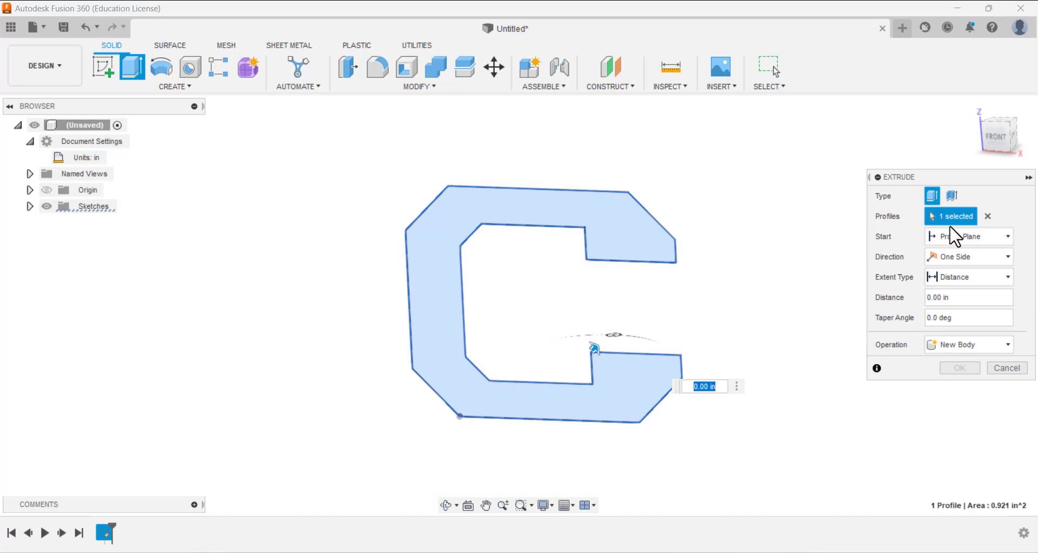
pyautogui.keyDown('shift'); pyautogui.moveTo(644, 310); pyautogui.dragTo(614, 325, button='middle'); pyautogui.keyUp('shift')
pyautogui.moveTo(612, 339); pyautogui.dragTo(660, 302)
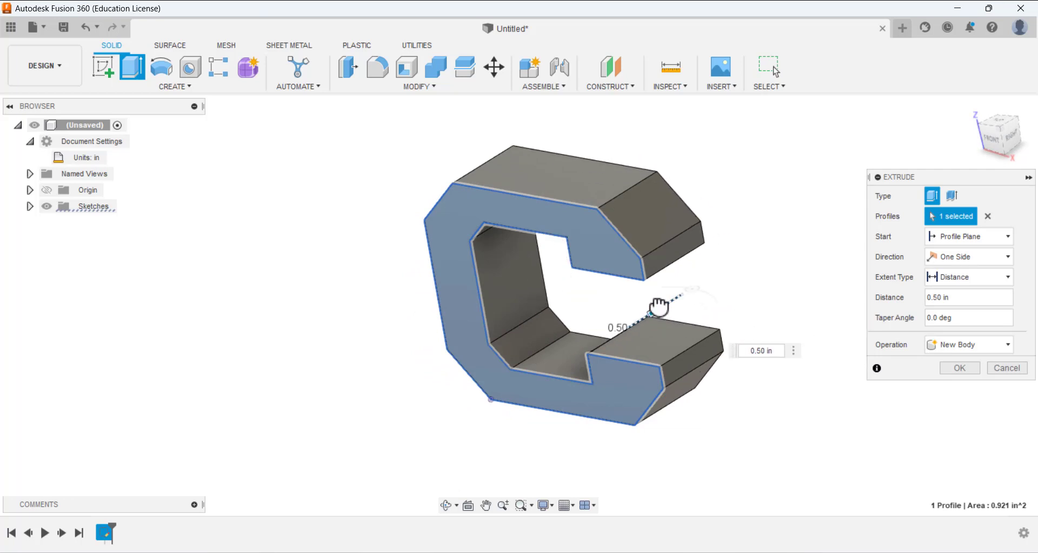
pyautogui.keyDown('shift'); pyautogui.moveTo(563, 302); pyautogui.dragTo(775, 264, button='middle'); pyautogui.keyUp('shift')
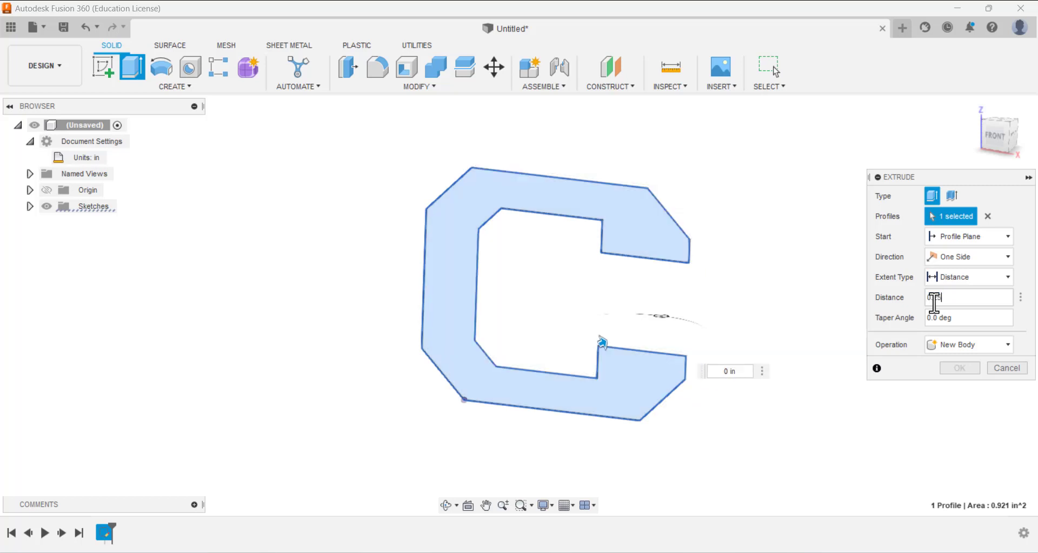
pyautogui.press('Return')
pyautogui.keyDown('shift'); pyautogui.moveTo(826, 278); pyautogui.dragTo(833, 214, button='middle'); pyautogui.keyUp('shift')
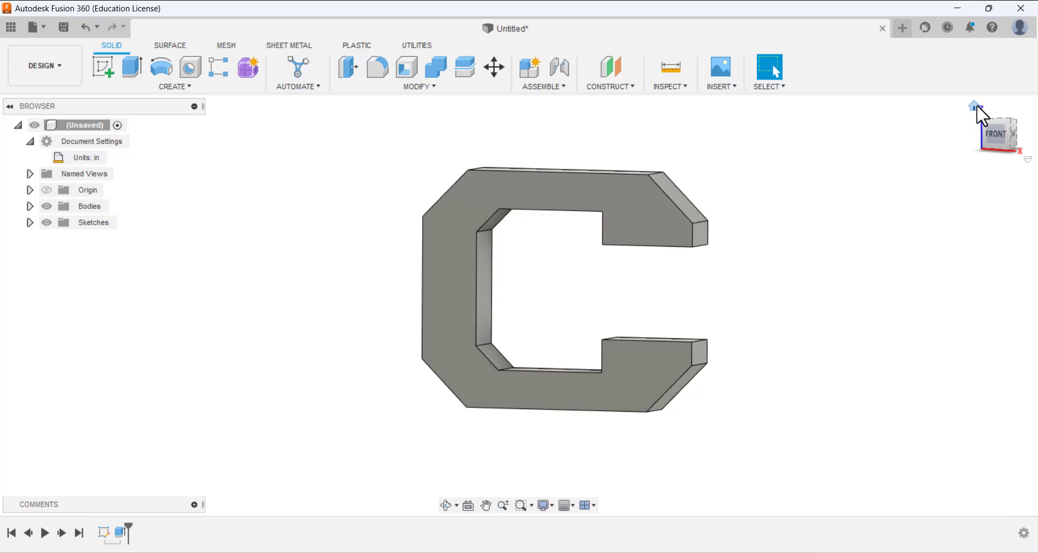